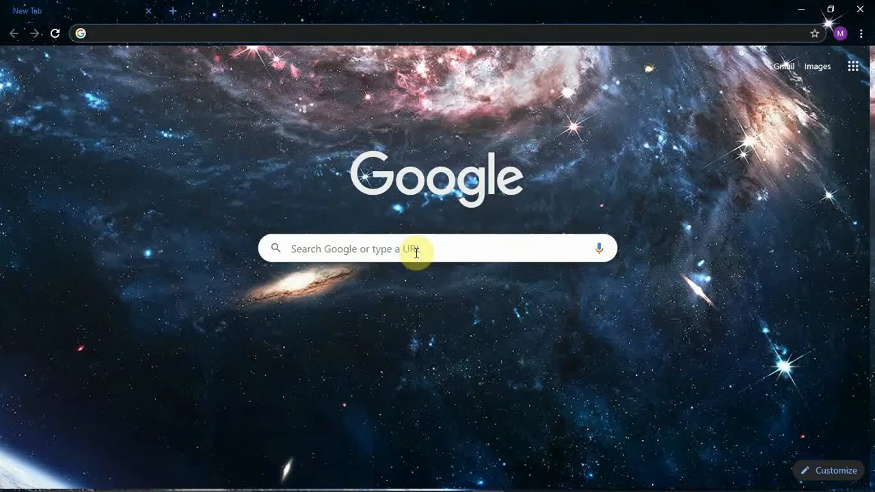
Open Google Classroom at classroom.google.com/h
{"action": "left_click", "coordinate": [376, 255]}
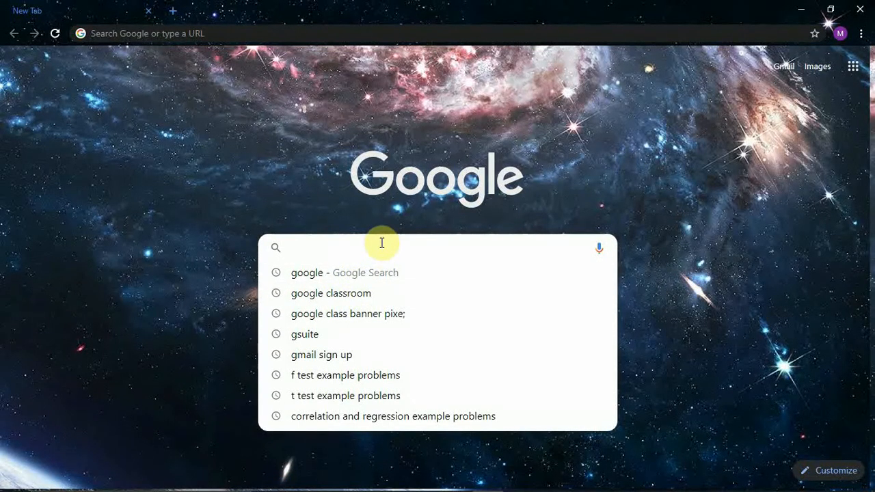
{"action": "left_click", "coordinate": [189, 32]}
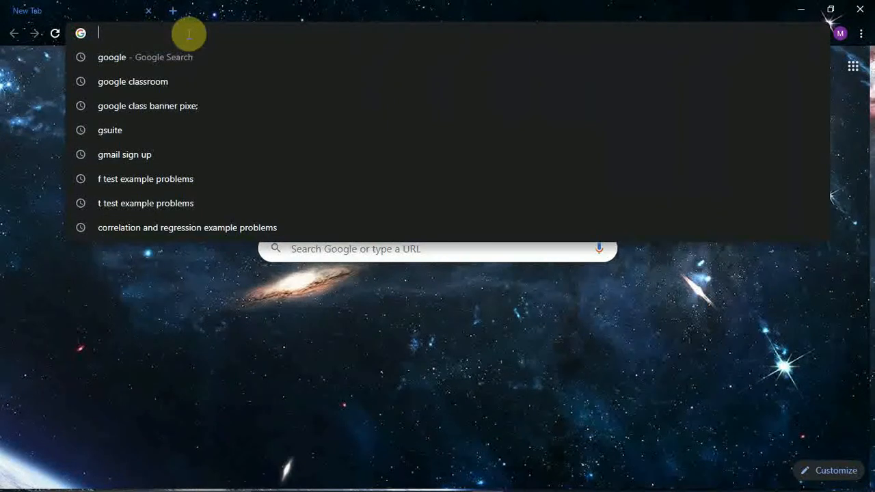
{"action": "type", "text": "c"}
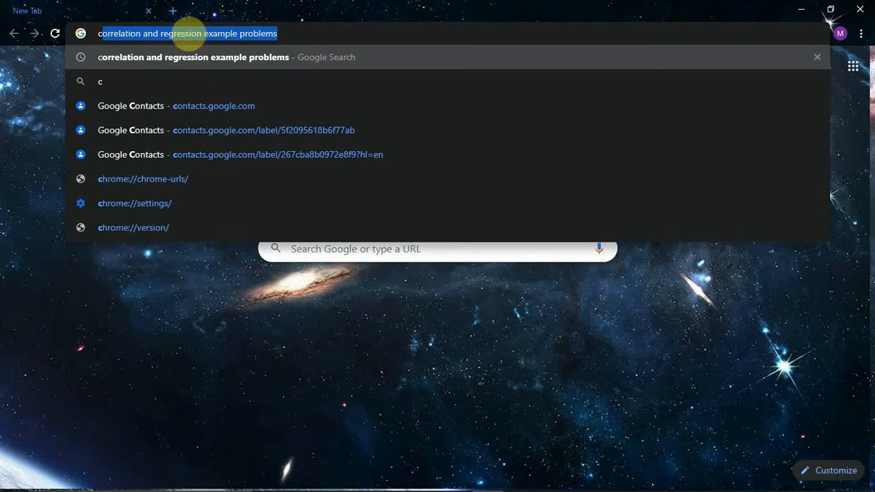
{"action": "type", "text": "lassroom.google.com/h"}
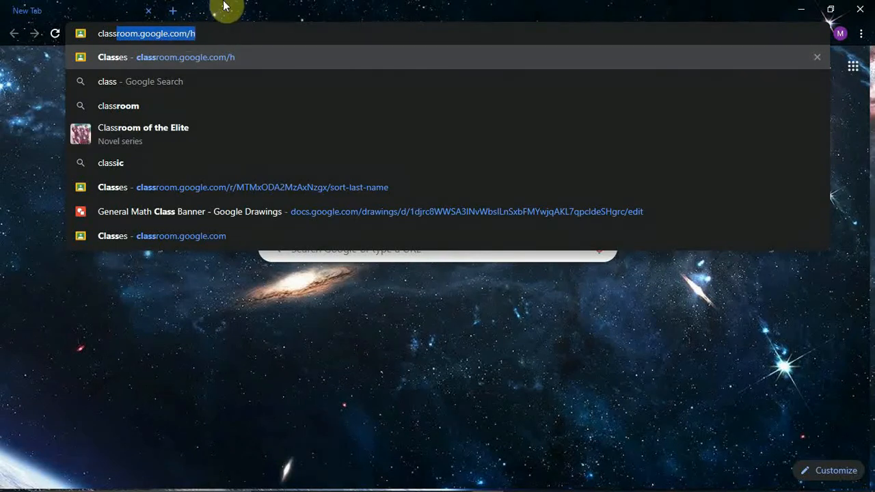
{"action": "left_click", "coordinate": [201, 58]}
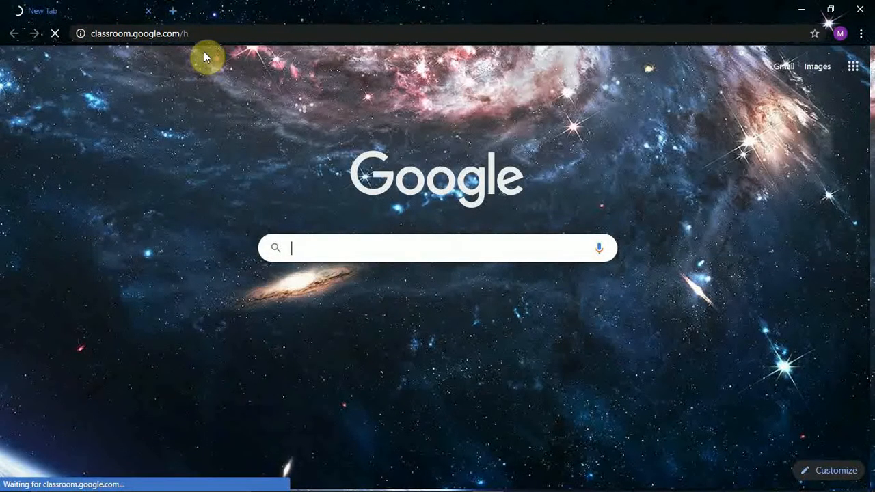
{"action": "left_click", "coordinate": [183, 32]}
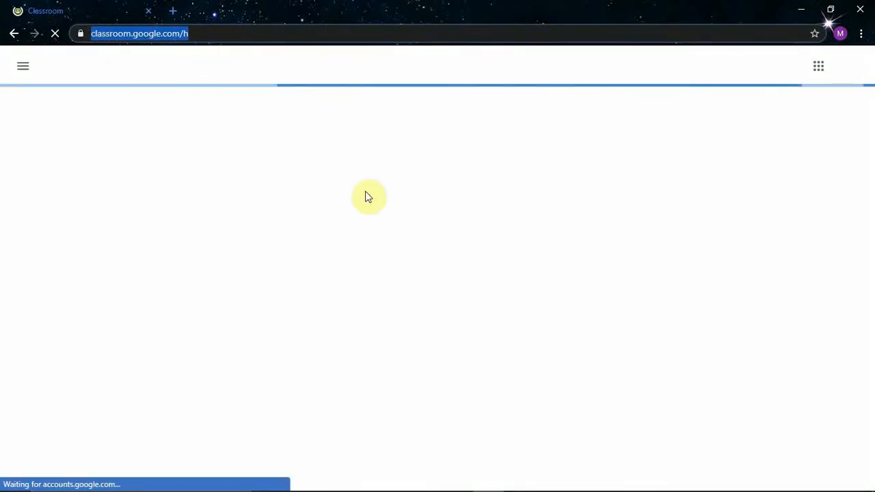
{"action": "left_click", "coordinate": [549, 213]}
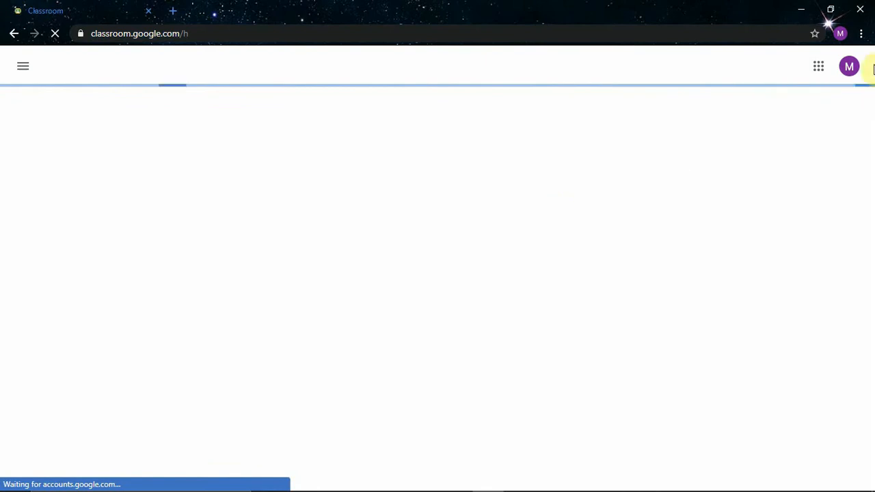
{"action": "left_click", "coordinate": [820, 66]}
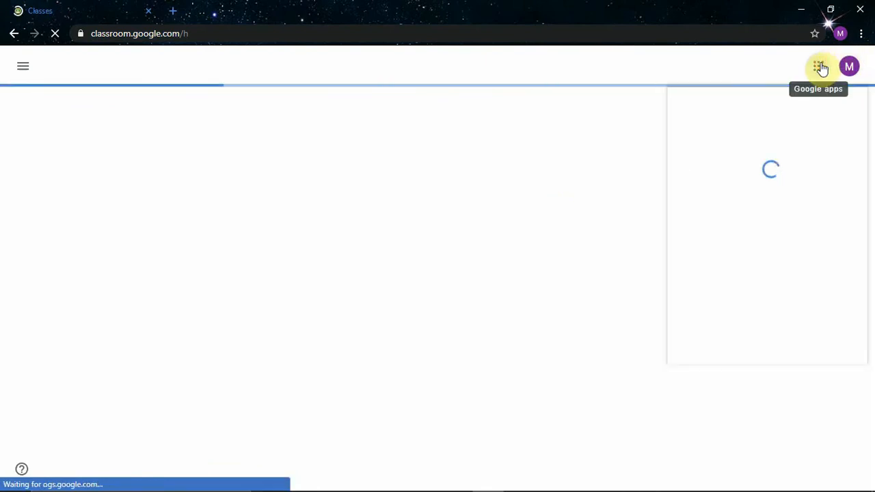
{"action": "left_click", "coordinate": [603, 116]}
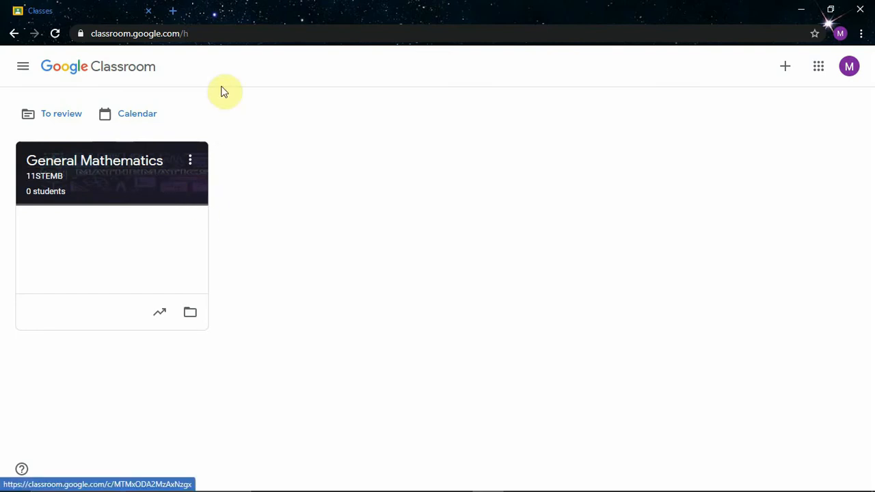
Open the Classroom settings and review the profile, email, comment and taught-class notification options
{"action": "left_click", "coordinate": [23, 68]}
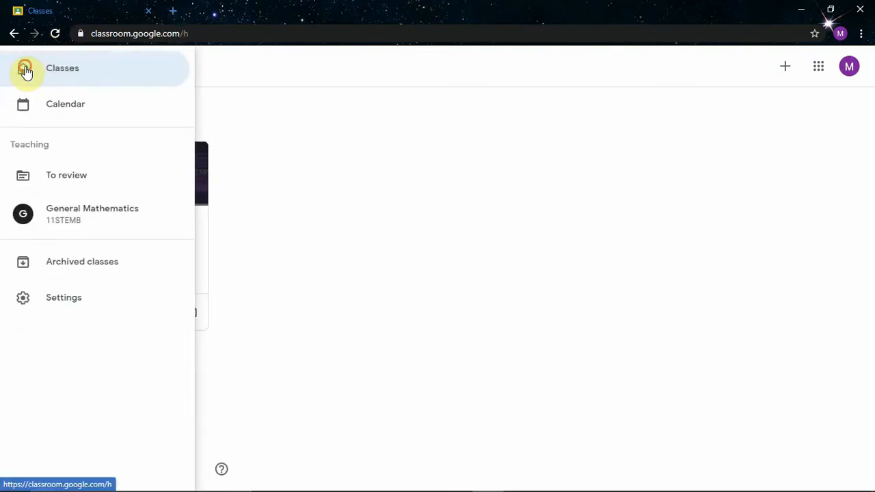
{"action": "left_click", "coordinate": [25, 71]}
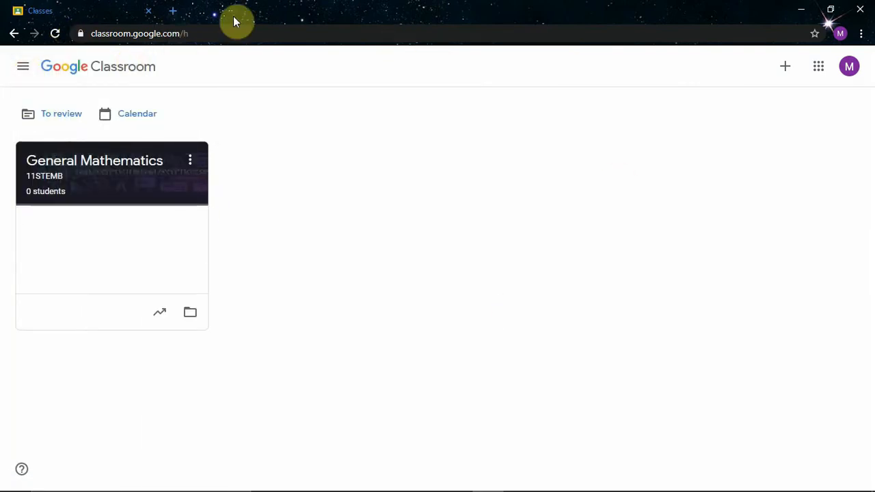
{"action": "left_click", "coordinate": [23, 69]}
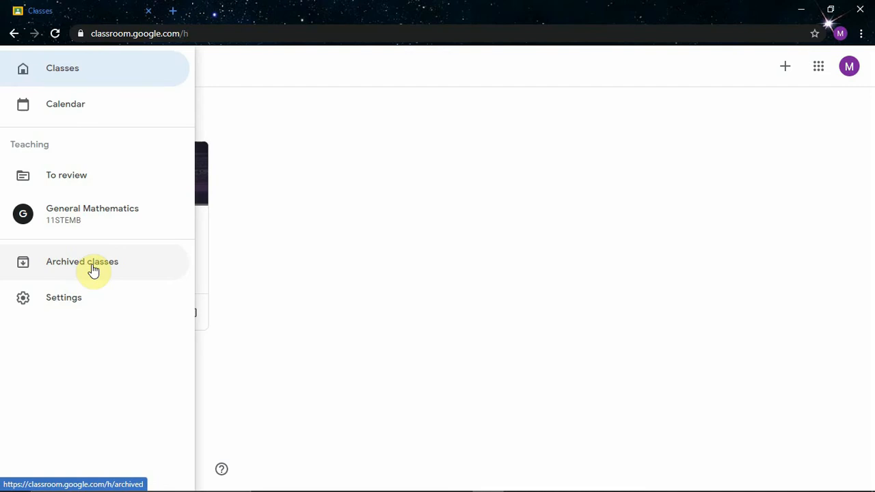
{"action": "left_click", "coordinate": [49, 306]}
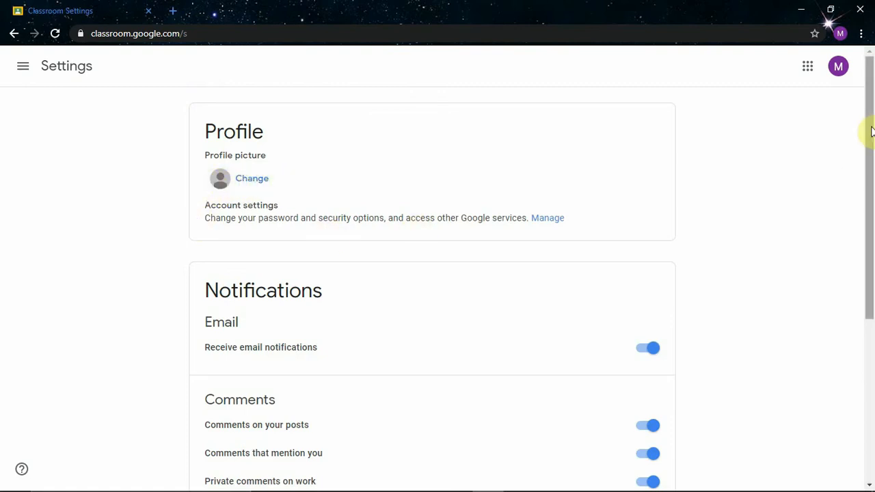
{"action": "left_click_drag", "start_coordinate": [870, 131], "coordinate": [804, 134]}
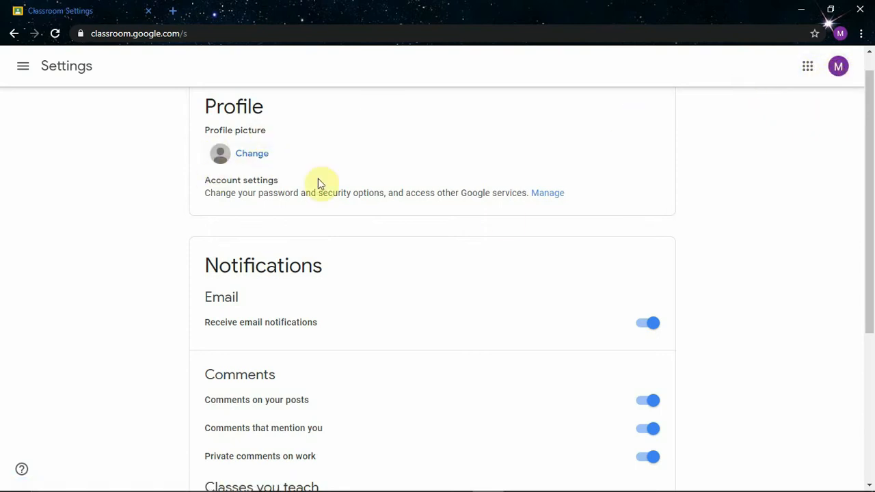
{"action": "left_click_drag", "start_coordinate": [867, 174], "coordinate": [869, 260]}
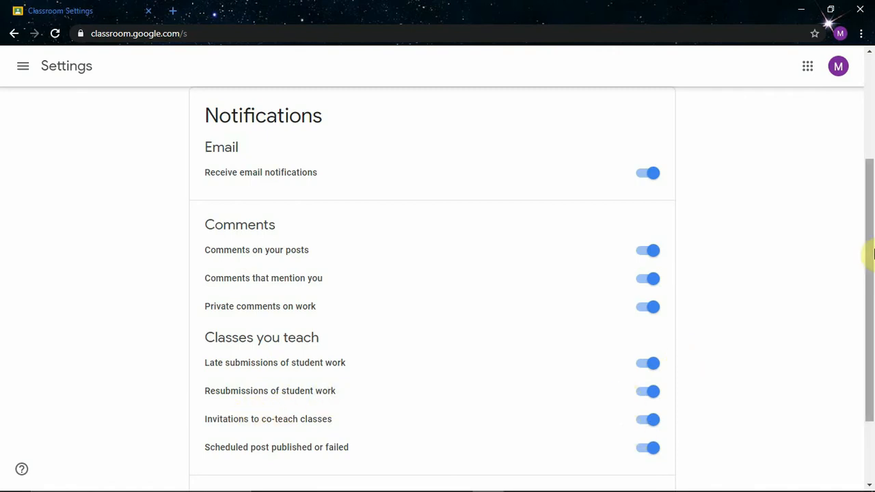
{"action": "left_click_drag", "start_coordinate": [868, 249], "coordinate": [868, 328]}
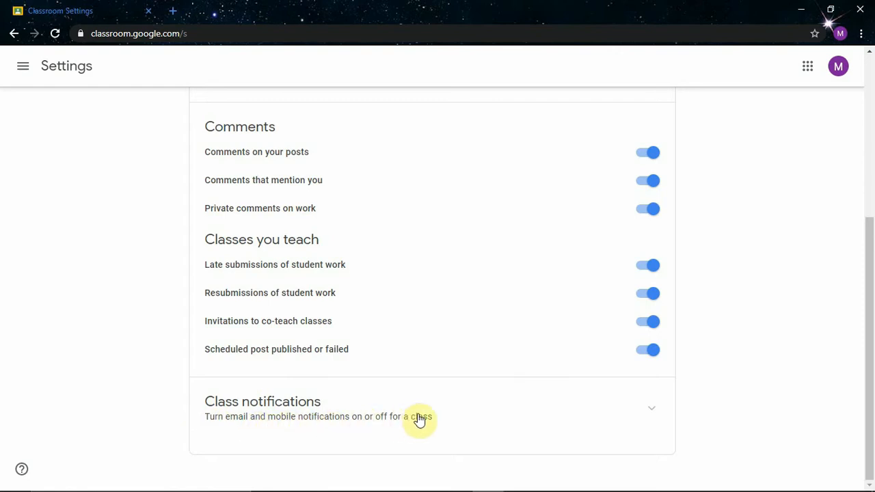
Expand the class notifications and toggle the notifications for General Mathematics 11STEMB
{"action": "left_click", "coordinate": [264, 410]}
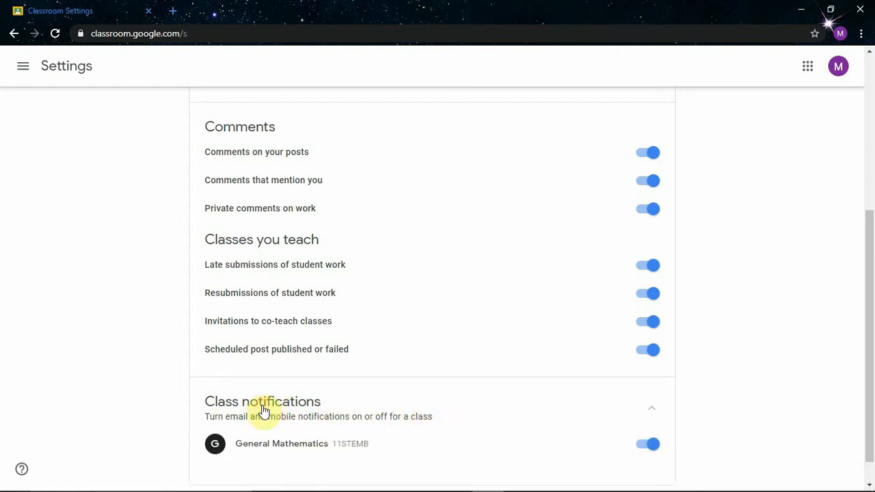
{"action": "left_click_drag", "start_coordinate": [871, 271], "coordinate": [868, 296]}
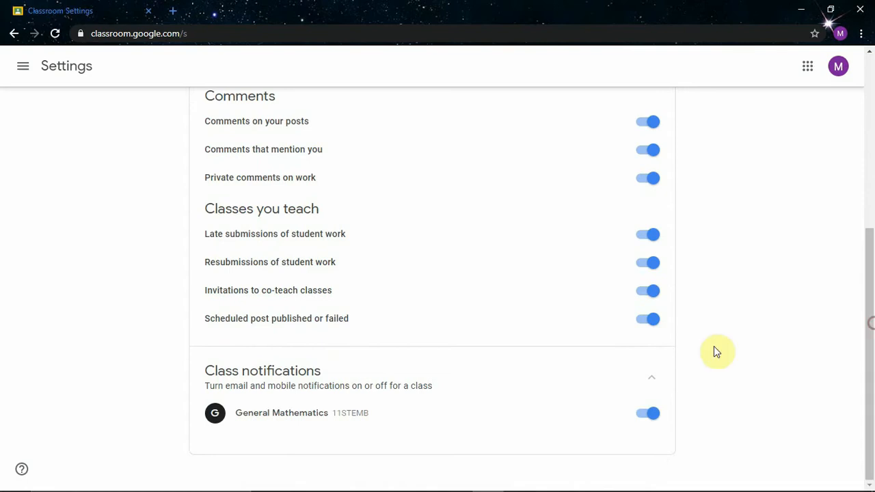
{"action": "left_click", "coordinate": [643, 416]}
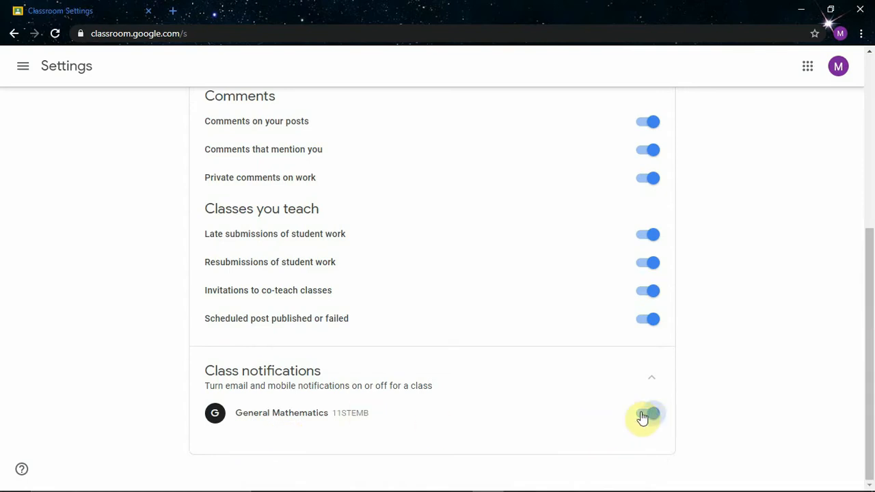
{"action": "left_click_drag", "start_coordinate": [871, 369], "coordinate": [869, 171]}
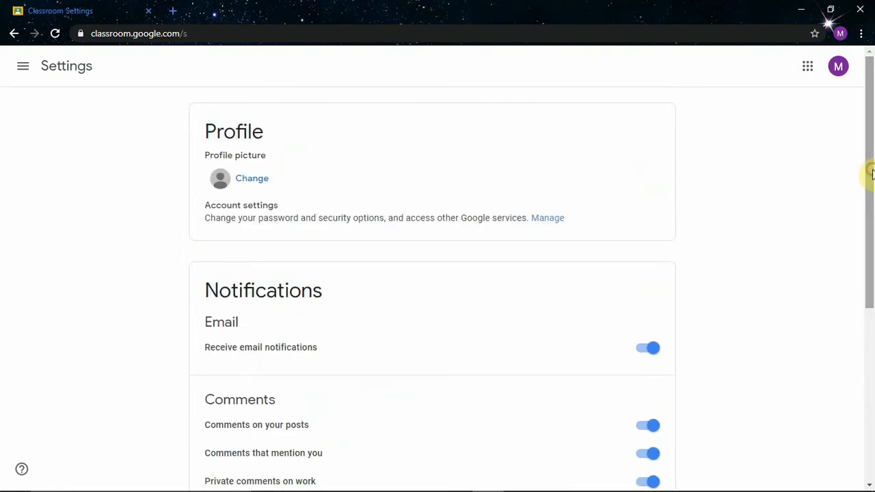
Return to the class list and start a new class named General Mathematics with section 11STEMC
{"action": "left_click", "coordinate": [22, 71]}
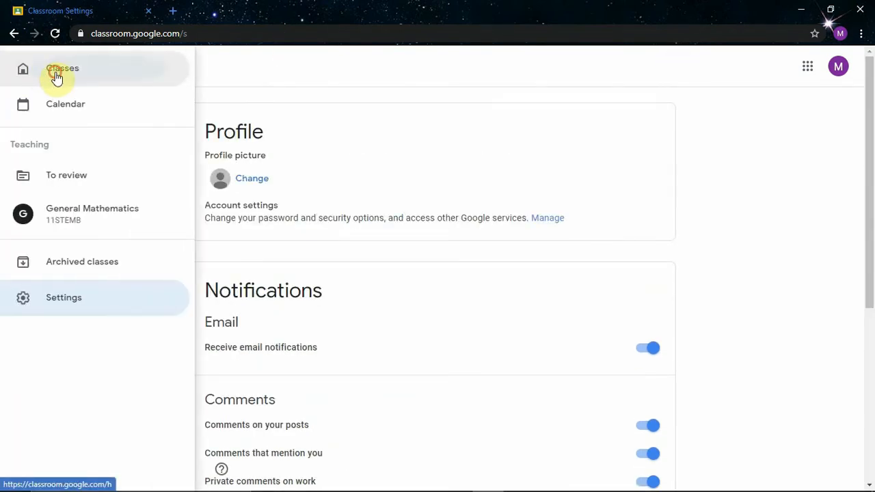
{"action": "left_click", "coordinate": [56, 77]}
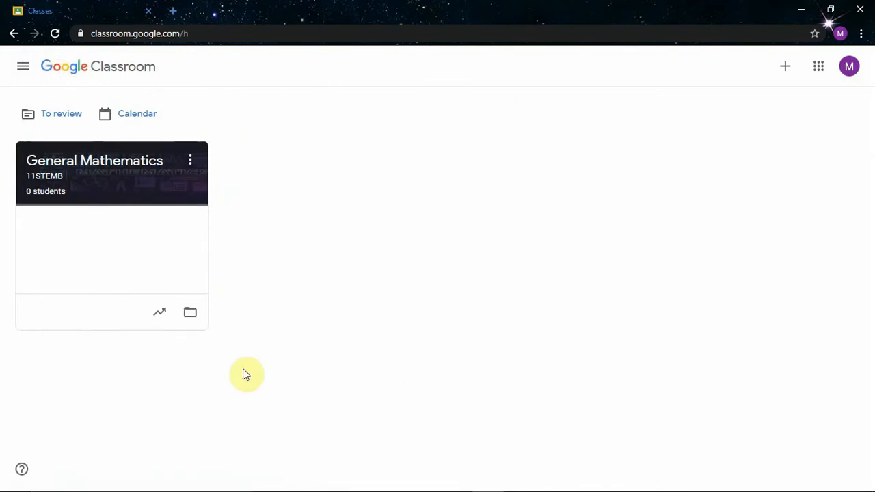
{"action": "left_click", "coordinate": [784, 71]}
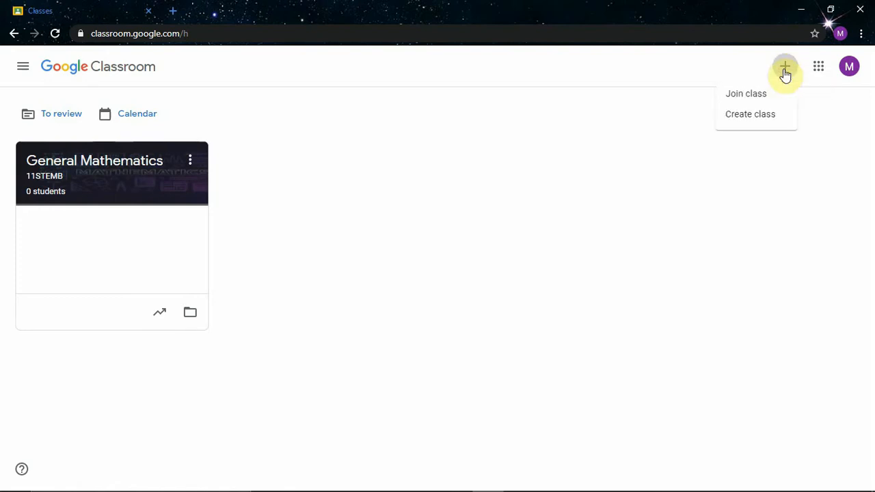
{"action": "left_click", "coordinate": [739, 116]}
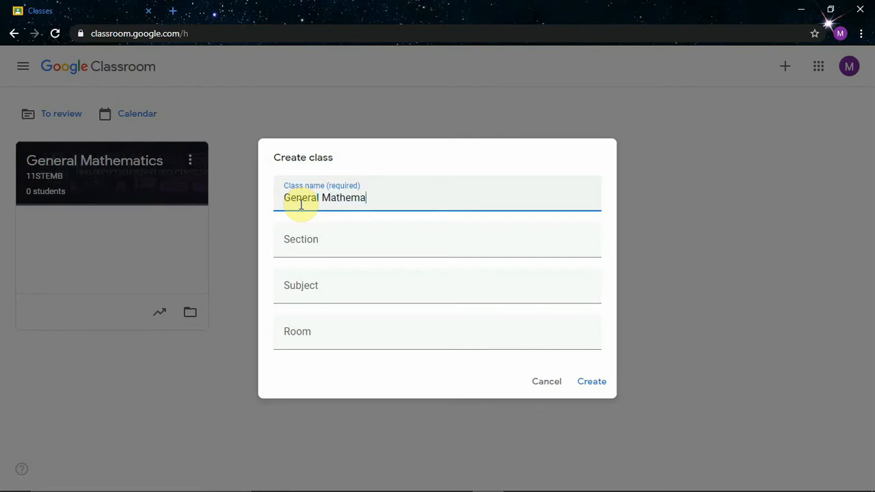
{"action": "left_click", "coordinate": [314, 240]}
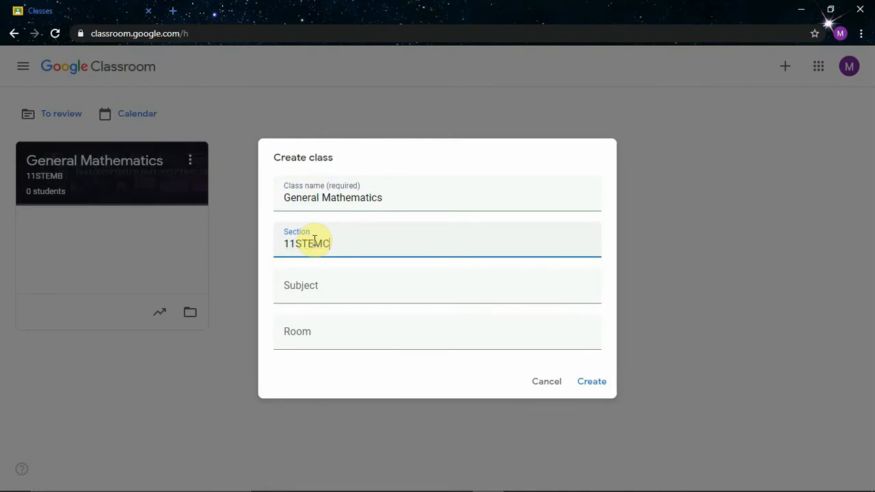
Copy the class name General Mathematics into the subject, enter 11STEMC and the teacher's name as the room, and create the class
{"action": "left_click", "coordinate": [313, 286]}
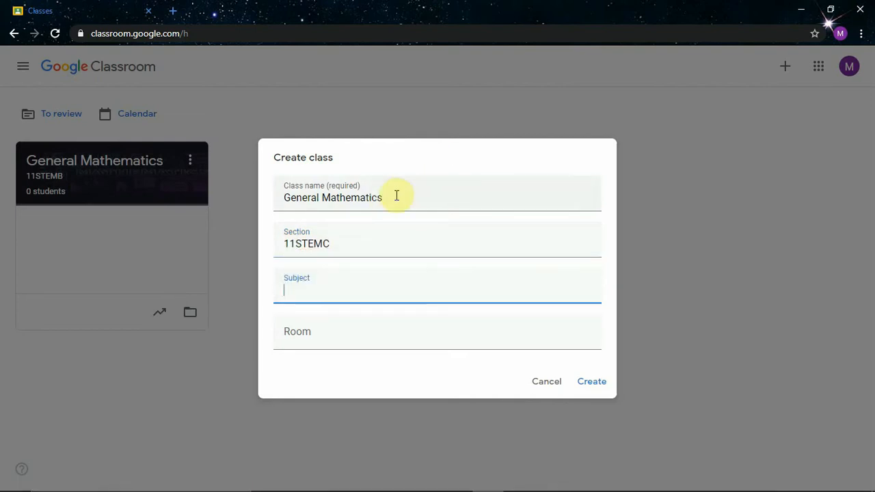
{"action": "left_click_drag", "start_coordinate": [386, 199], "coordinate": [260, 207]}
{"action": "key", "text": "ctrl+c"}
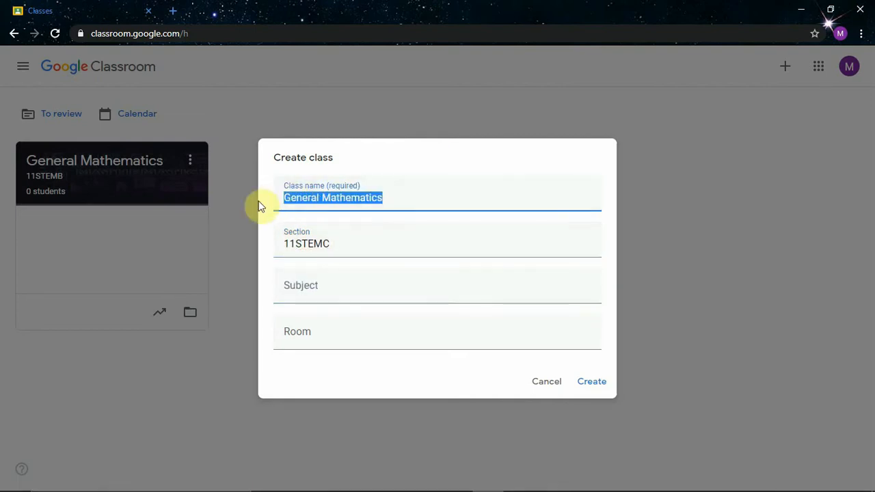
{"action": "left_click", "coordinate": [301, 291]}
{"action": "key", "text": "ctrl+v"}
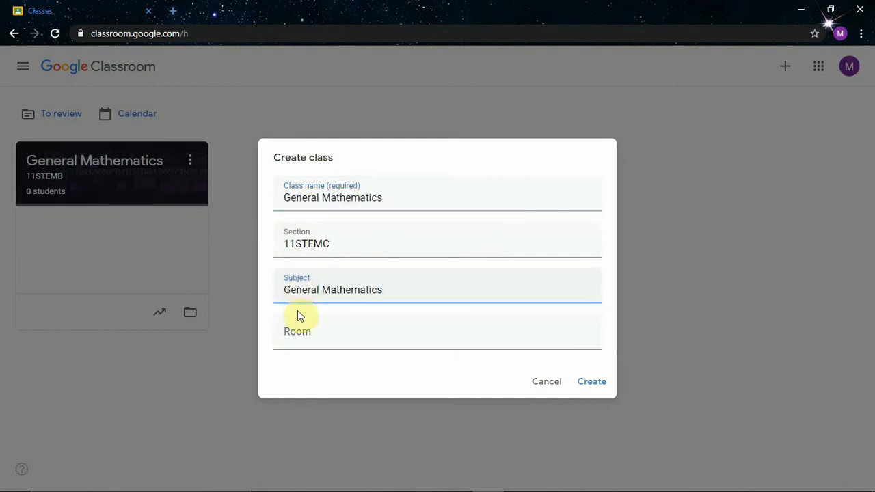
{"action": "left_click", "coordinate": [301, 335]}
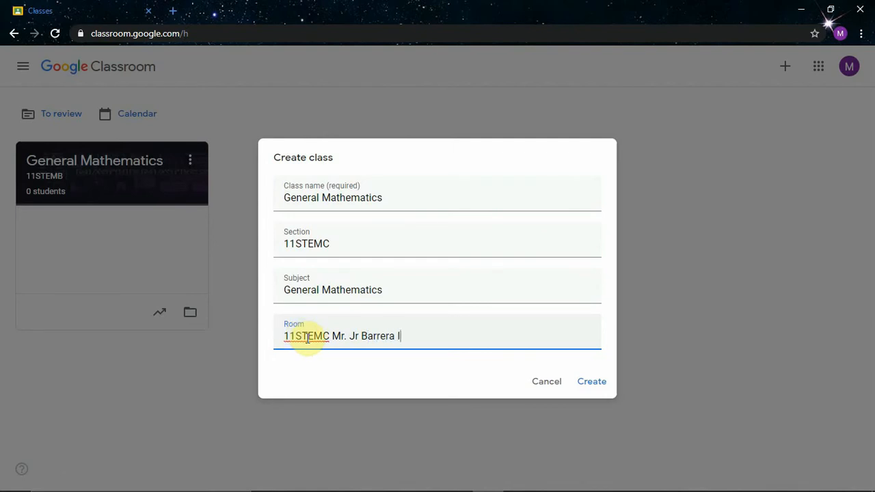
{"action": "left_click", "coordinate": [591, 386]}
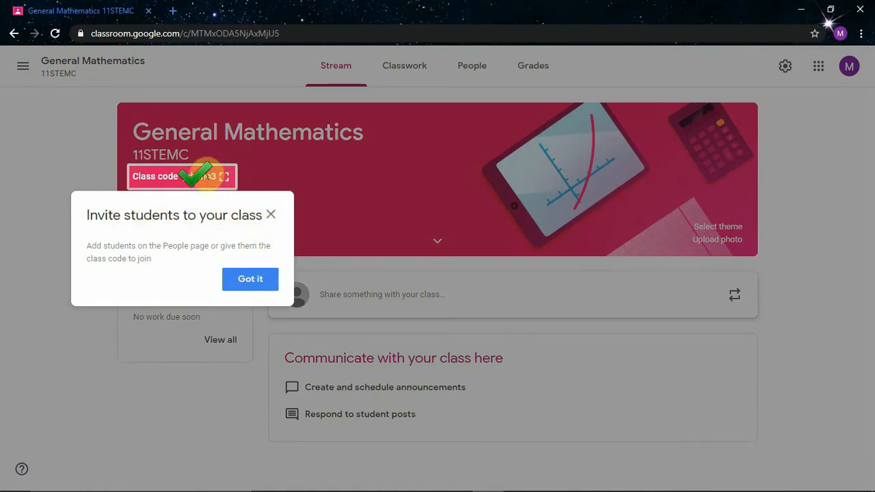
Dismiss the student invitation tip and view the enlarged class code of the 11STEMC class
{"action": "left_click", "coordinate": [270, 215]}
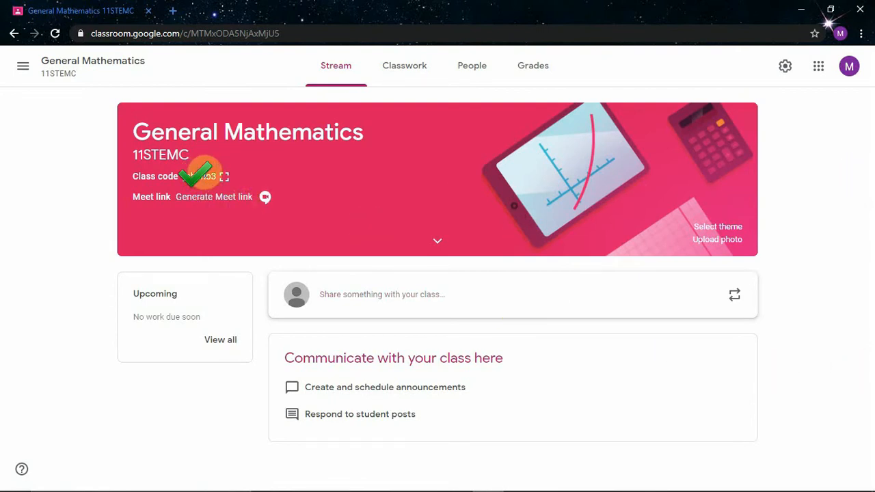
{"action": "left_click", "coordinate": [221, 177]}
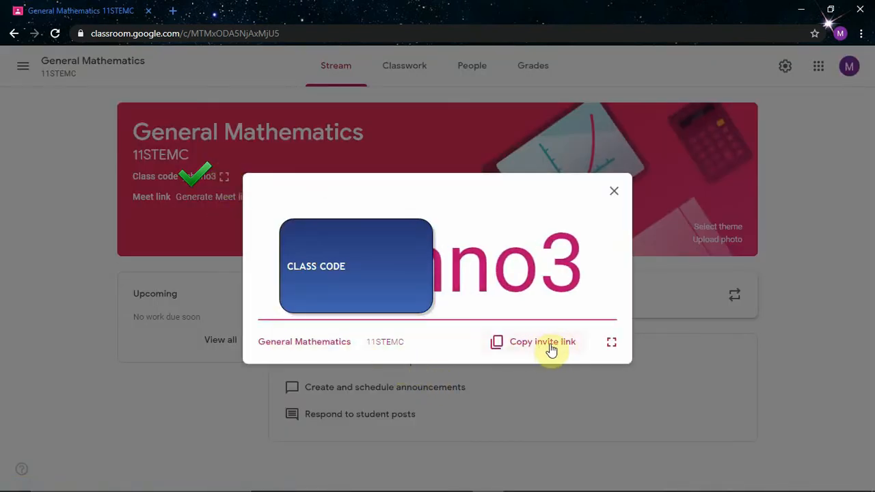
{"action": "left_click", "coordinate": [614, 193]}
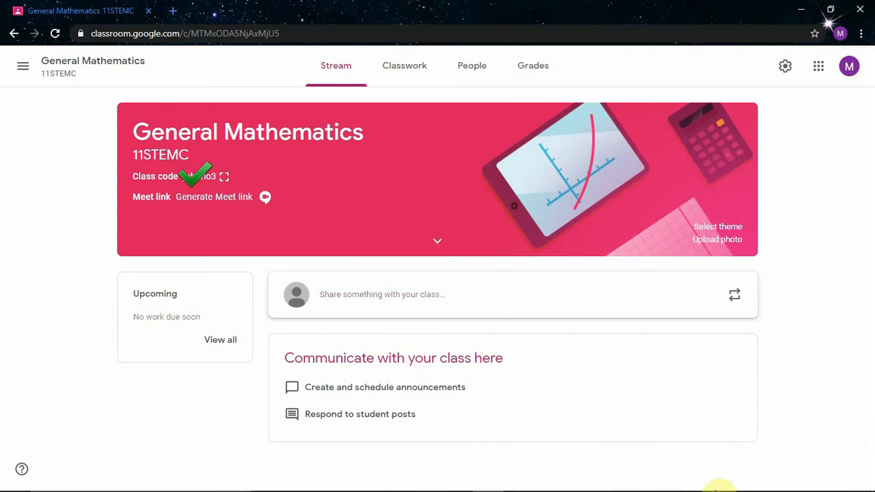
Upload the General Math Class Banner image from the Downloads folder as the 11STEMC class photo
{"action": "left_click", "coordinate": [717, 239]}
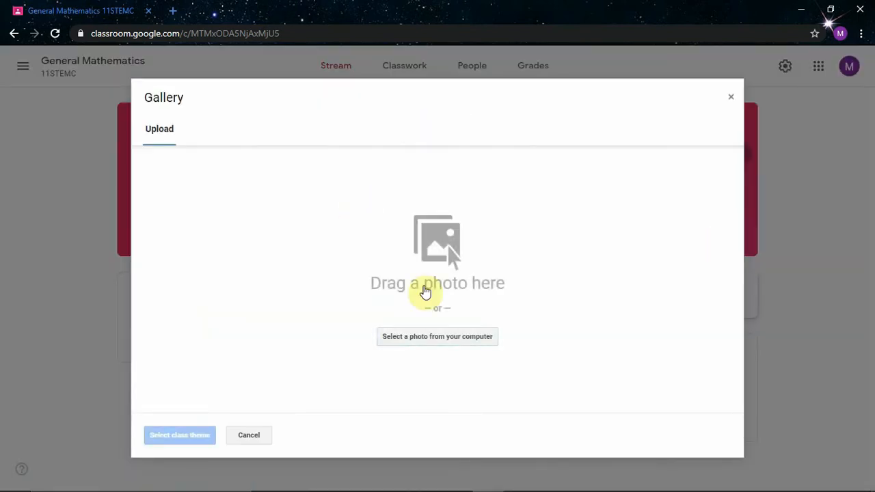
{"action": "left_click", "coordinate": [433, 337]}
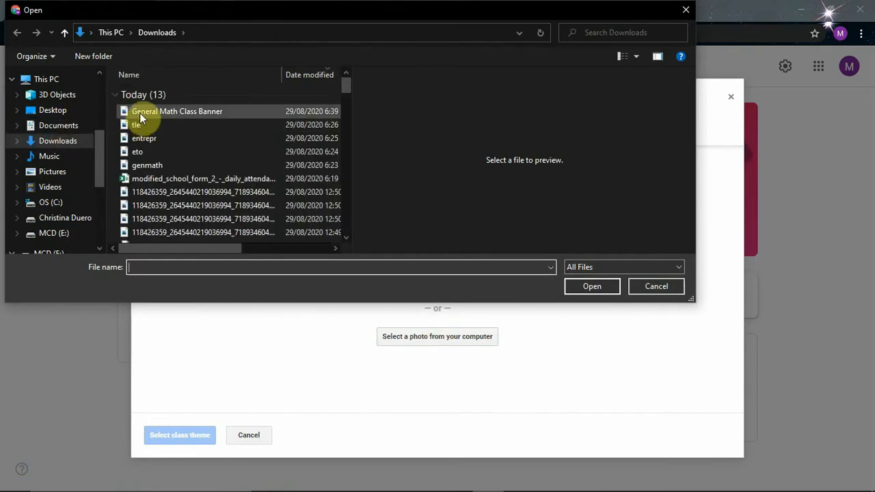
{"action": "left_click", "coordinate": [144, 110]}
{"action": "left_click", "coordinate": [594, 286]}
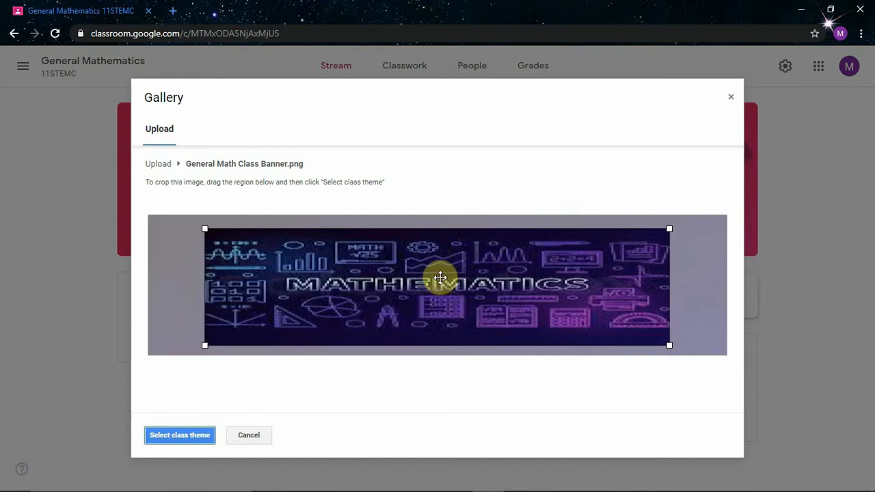
Enlarge and center the crop region to cover nearly the whole Mathematics banner, and set it as the class theme
{"action": "left_click_drag", "start_coordinate": [367, 274], "coordinate": [318, 261]}
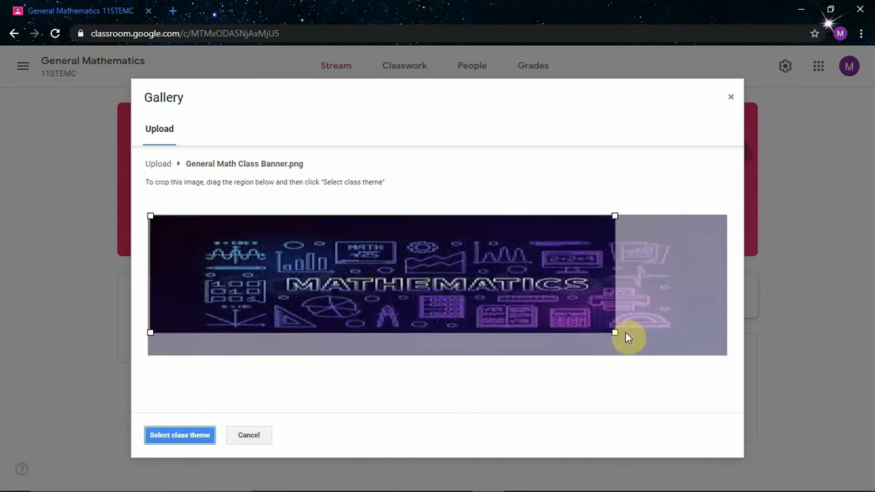
{"action": "left_click_drag", "start_coordinate": [613, 333], "coordinate": [756, 349]}
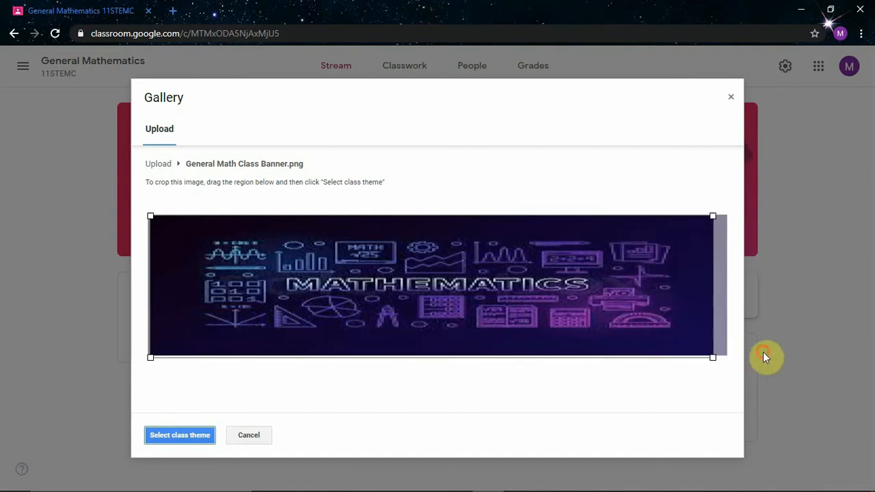
{"action": "left_click_drag", "start_coordinate": [600, 299], "coordinate": [609, 295]}
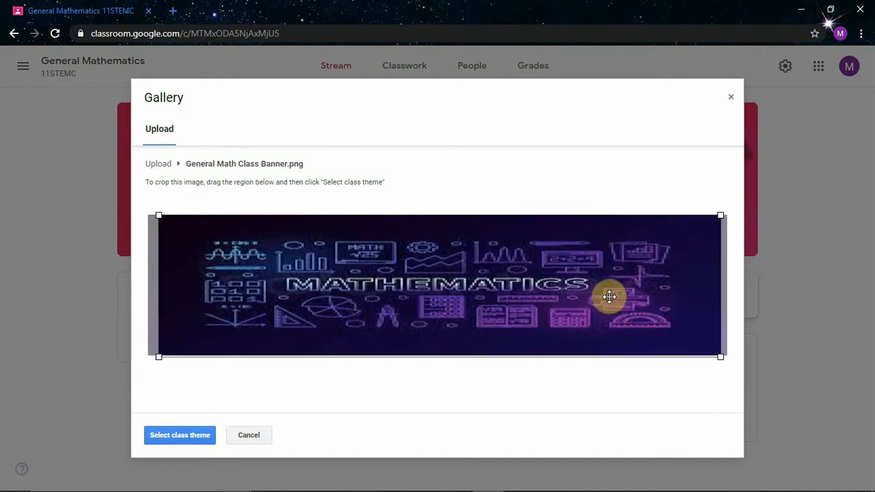
{"action": "left_click", "coordinate": [192, 438]}
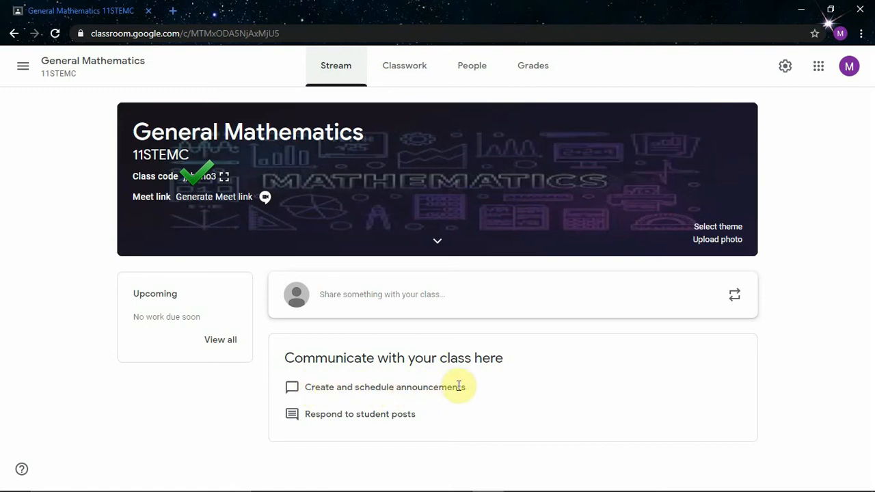
Start a stream announcement and add General Mathematics 11STEMB as a recipient alongside 11STEMC
{"action": "left_click", "coordinate": [407, 307]}
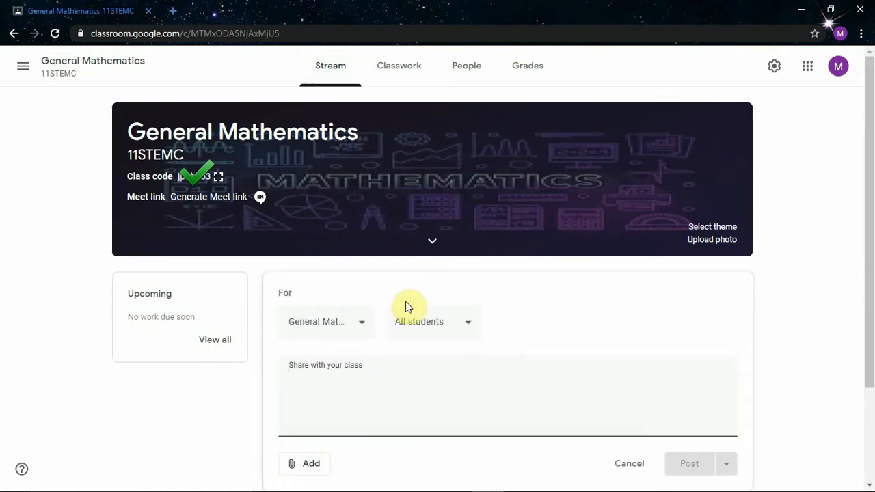
{"action": "left_click_drag", "start_coordinate": [868, 195], "coordinate": [870, 283]}
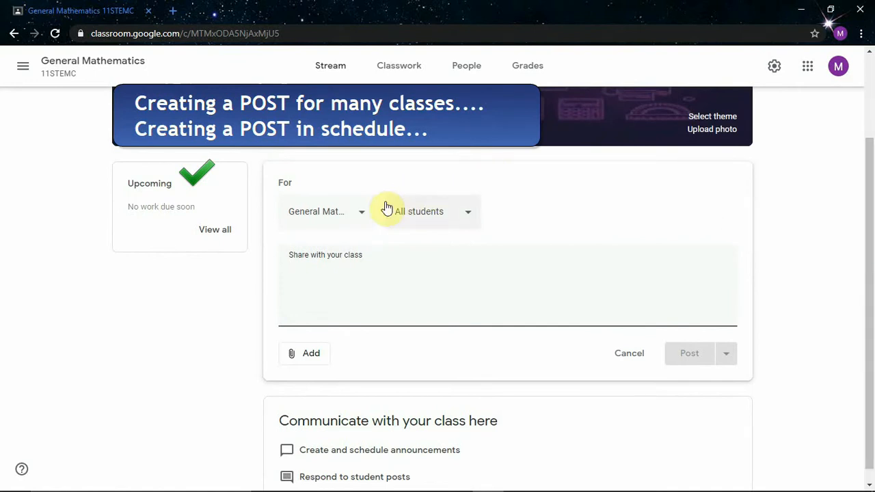
{"action": "left_click", "coordinate": [365, 215]}
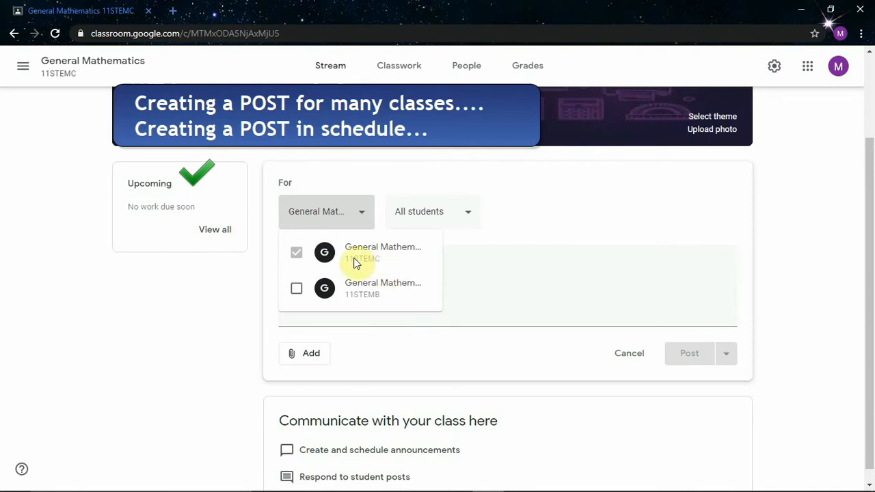
{"action": "left_click", "coordinate": [296, 289]}
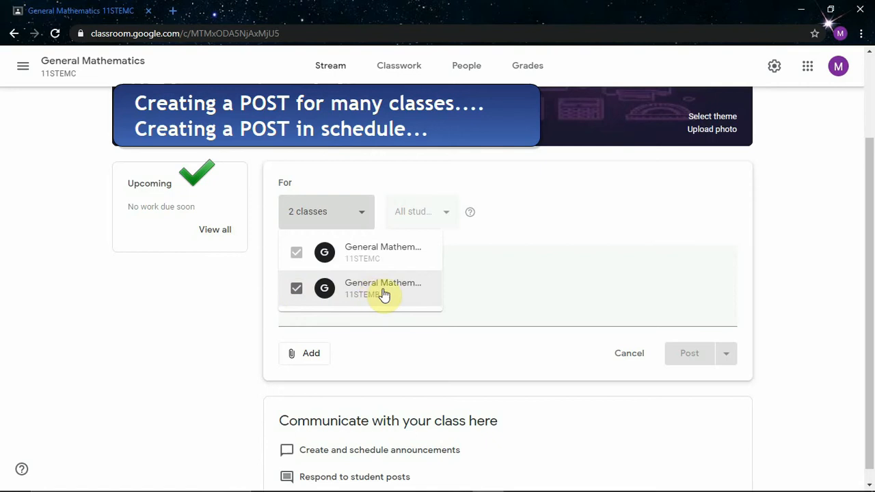
{"action": "left_click", "coordinate": [445, 214]}
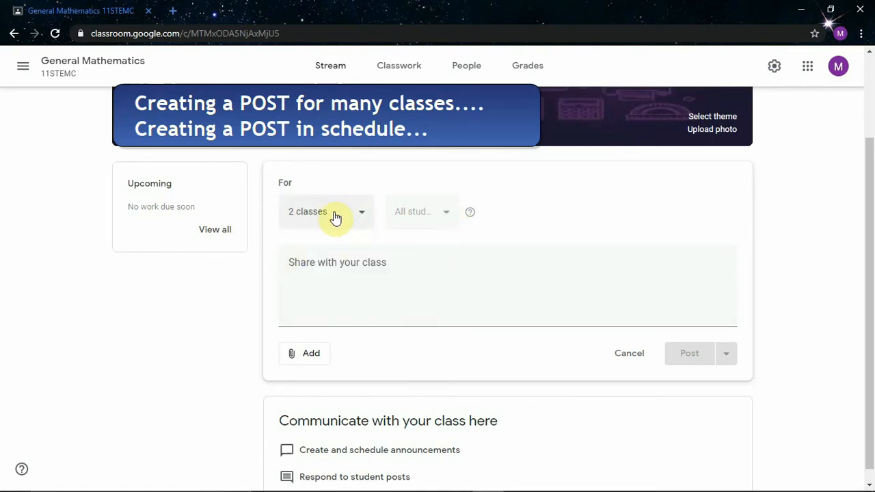
Enter the announcement text "Welcome to my class!" and post it to both classes
{"action": "left_click", "coordinate": [335, 263]}
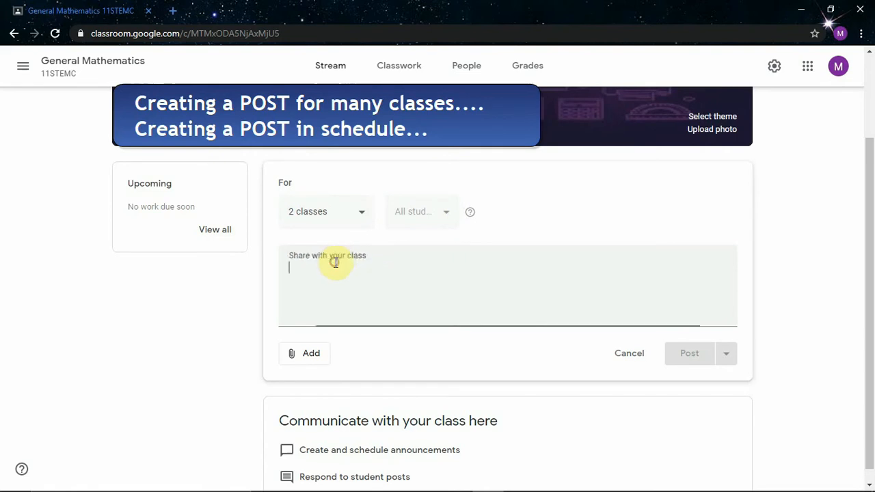
{"action": "type", "text": "Welcome to my class!"}
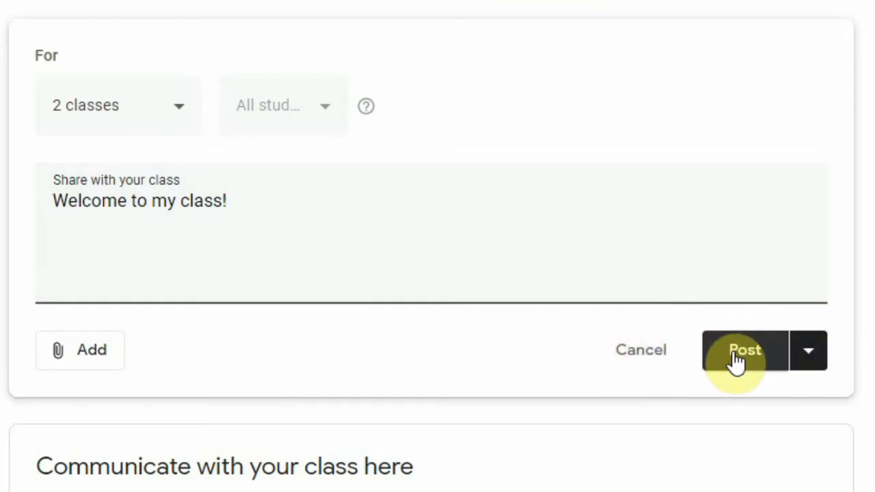
{"action": "left_click", "coordinate": [809, 357]}
{"action": "left_click", "coordinate": [810, 360]}
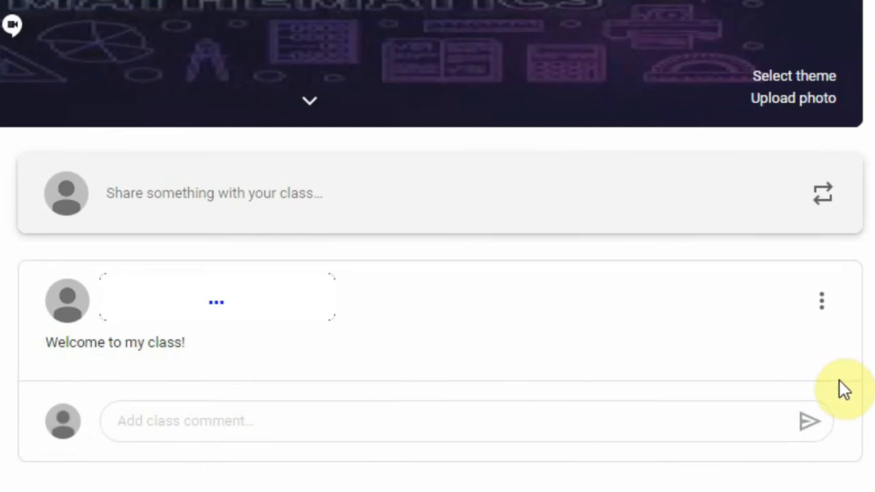
Delete the "Welcome to my class!" post from the stream
{"action": "left_click", "coordinate": [825, 311]}
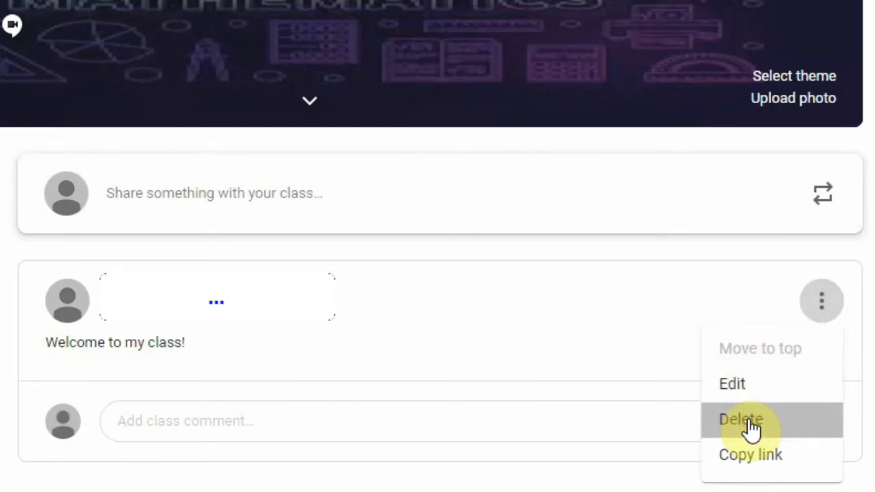
{"action": "left_click", "coordinate": [750, 421]}
{"action": "left_click", "coordinate": [393, 198]}
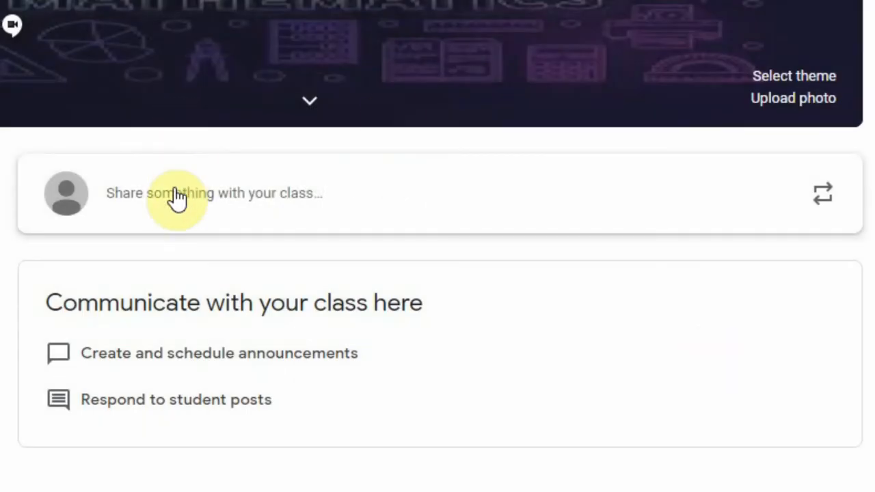
Start a new stream announcement addressed to both General Mathematics classes, 11STEMC and 11STEMB
{"action": "left_click", "coordinate": [174, 196]}
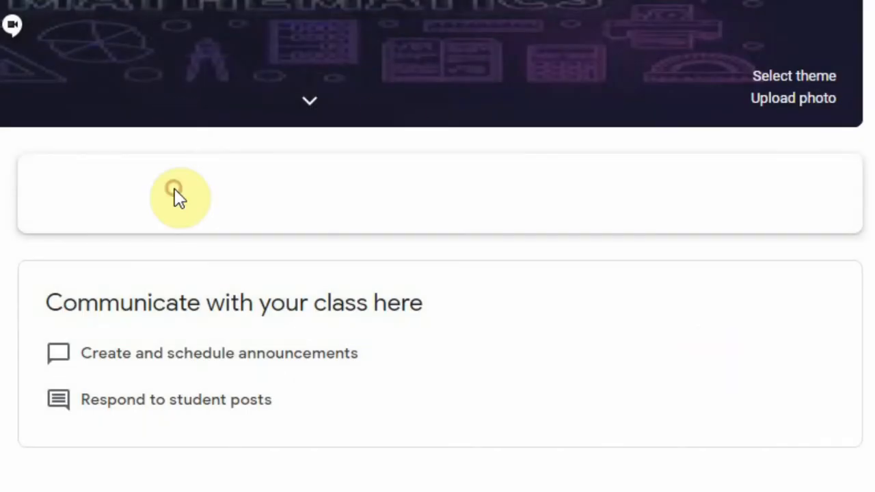
{"action": "left_click", "coordinate": [182, 250]}
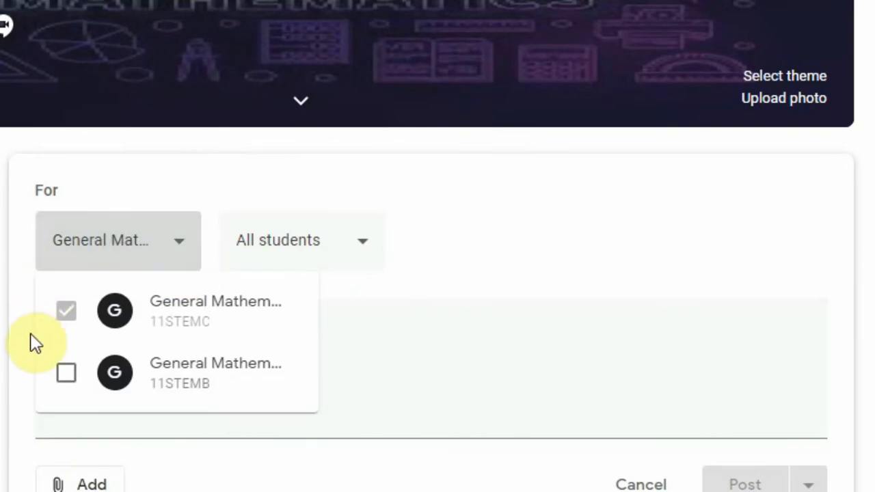
{"action": "left_click", "coordinate": [69, 376]}
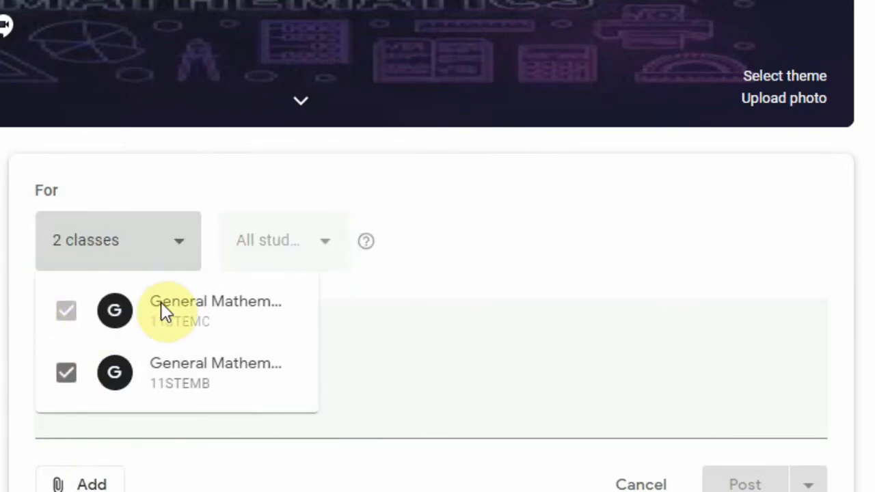
{"action": "left_click", "coordinate": [513, 367]}
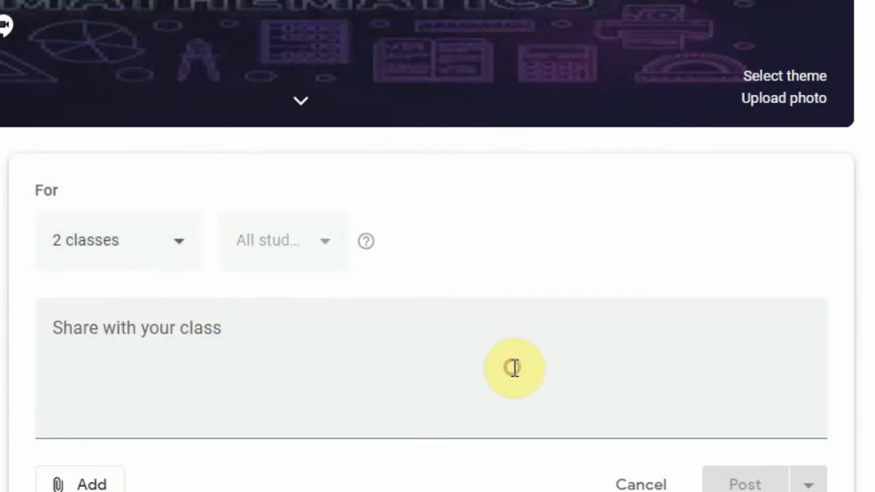
Enter "Welcome to my Class!" as the announcement text, check the scheduling option, and post it to both classes
{"action": "left_click", "coordinate": [319, 350]}
{"action": "type", "text": "Welcome to my Class!"}
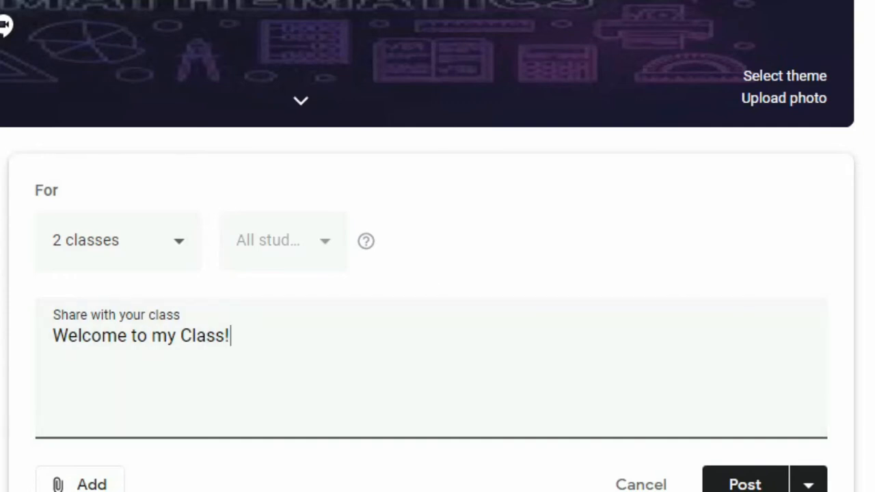
{"action": "scroll", "coordinate": [438, 246], "scroll_direction": "down", "scroll_amount": 2}
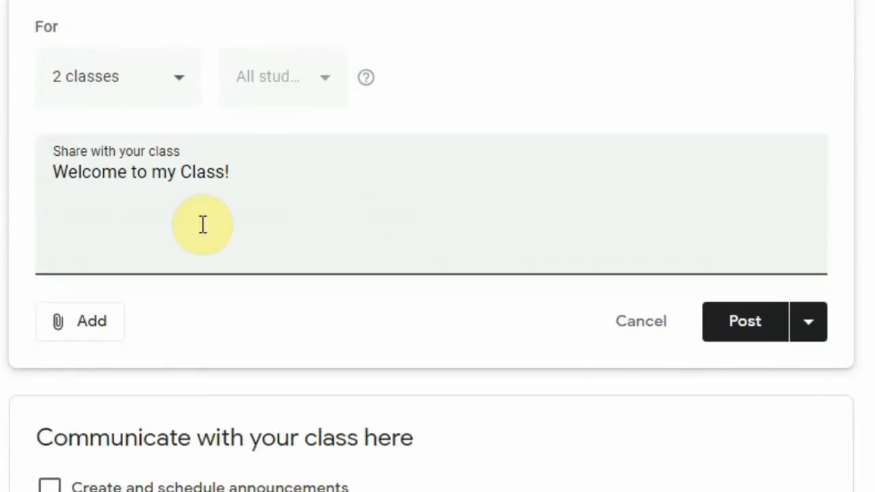
{"action": "left_click", "coordinate": [810, 327]}
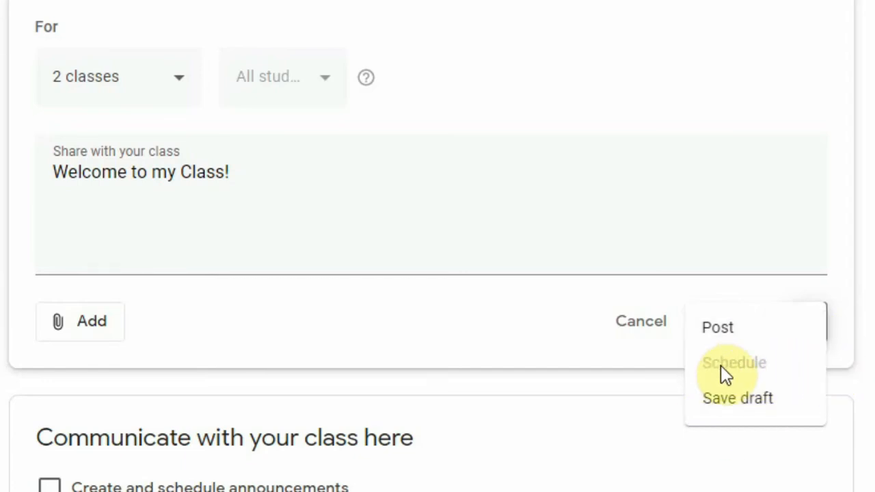
{"action": "left_click", "coordinate": [646, 170]}
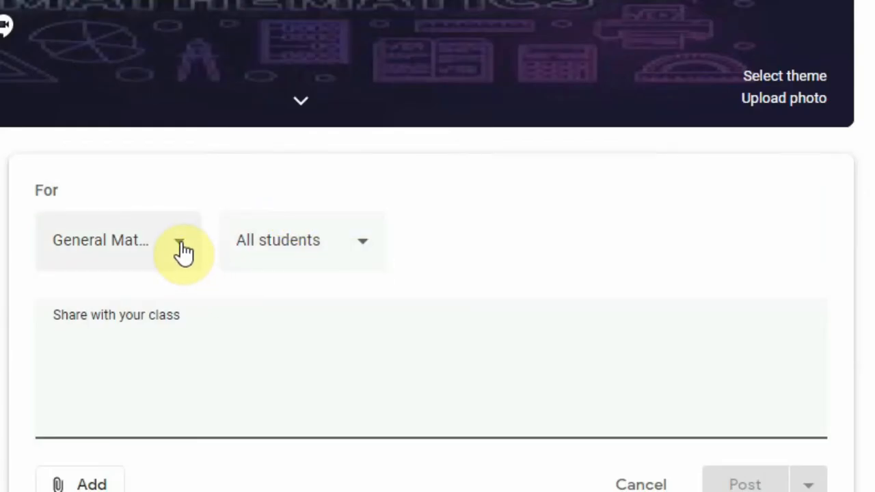
Review the class and student recipient choices of the new announcement, keeping it for all students of 11STEMC
{"action": "left_click", "coordinate": [183, 252]}
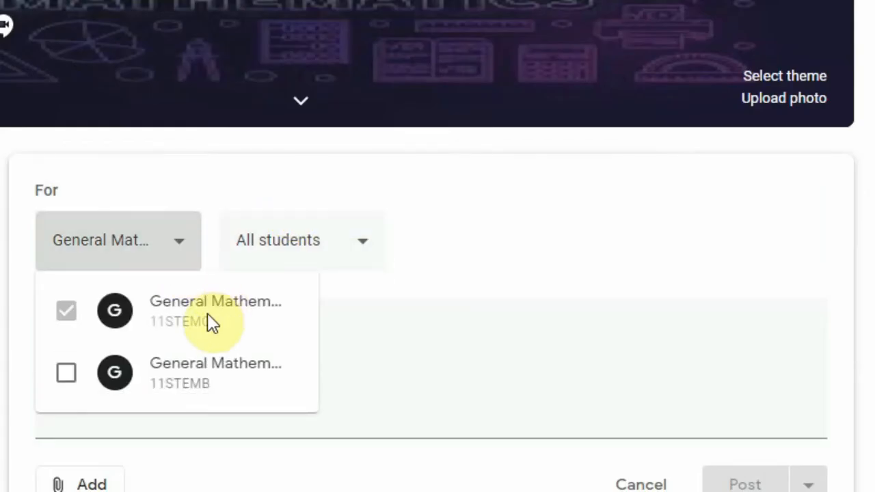
{"action": "left_click", "coordinate": [185, 254]}
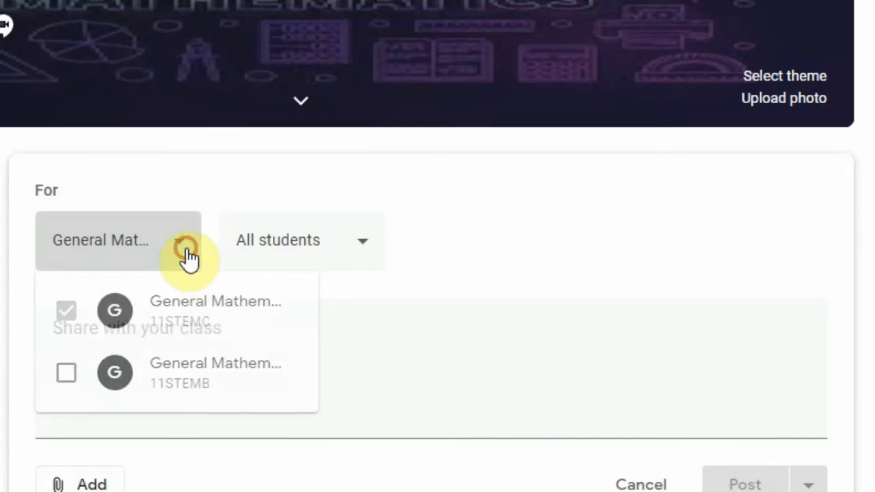
{"action": "left_click", "coordinate": [352, 247]}
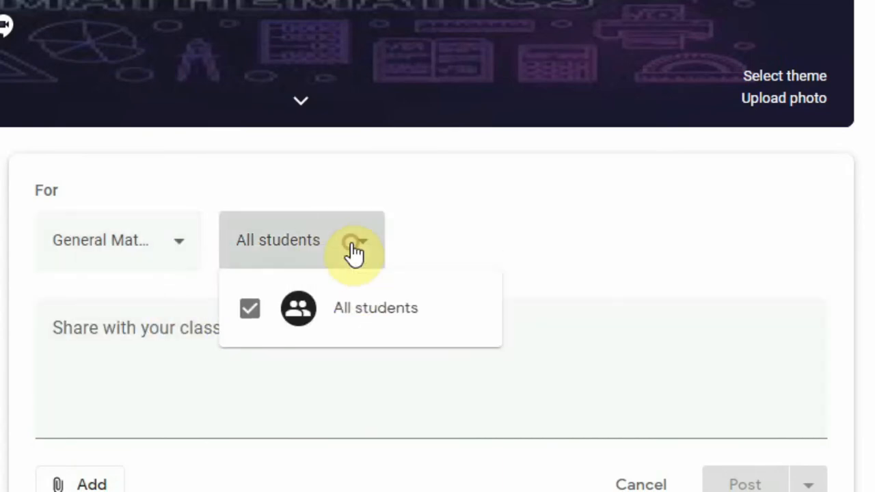
{"action": "left_click", "coordinate": [168, 329]}
Write "Announcement: Strictly do not share our class meeting link (synchronous session)." as the message and replace the word Announcement with Reminder
{"action": "left_click", "coordinate": [117, 353]}
{"action": "type", "text": "Announcement: St"}
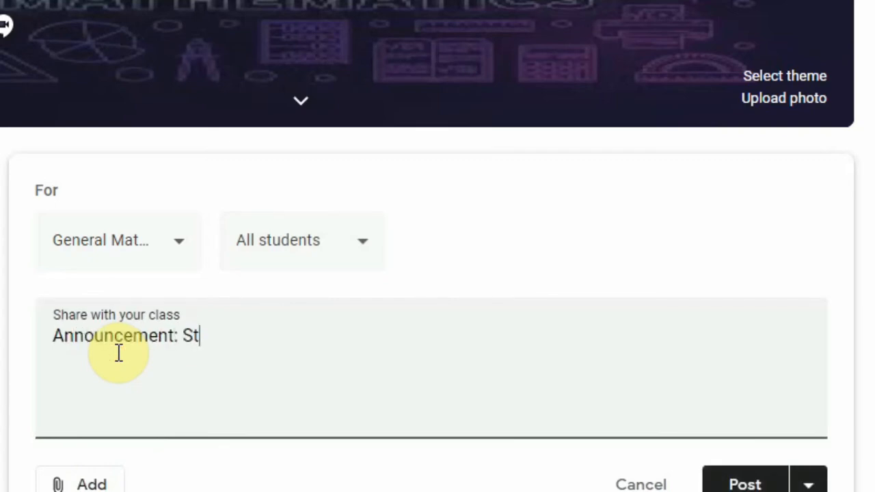
{"action": "type", "text": "rictly do not "}
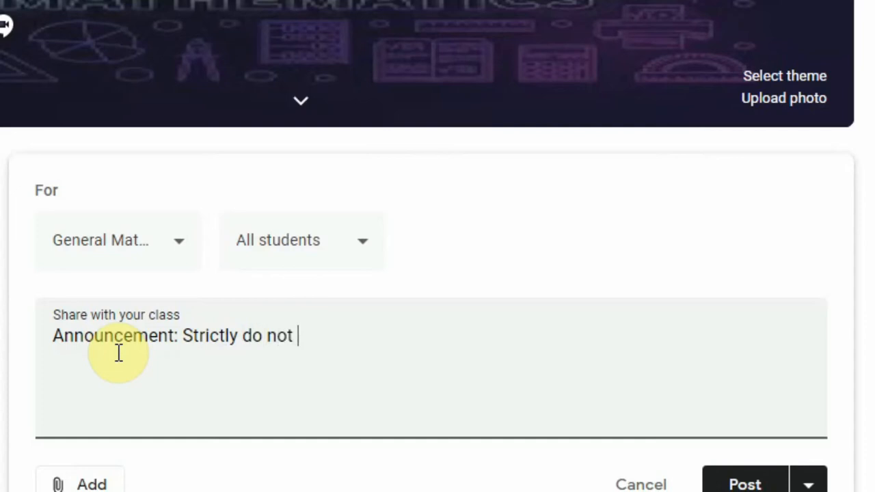
{"action": "type", "text": "share our"}
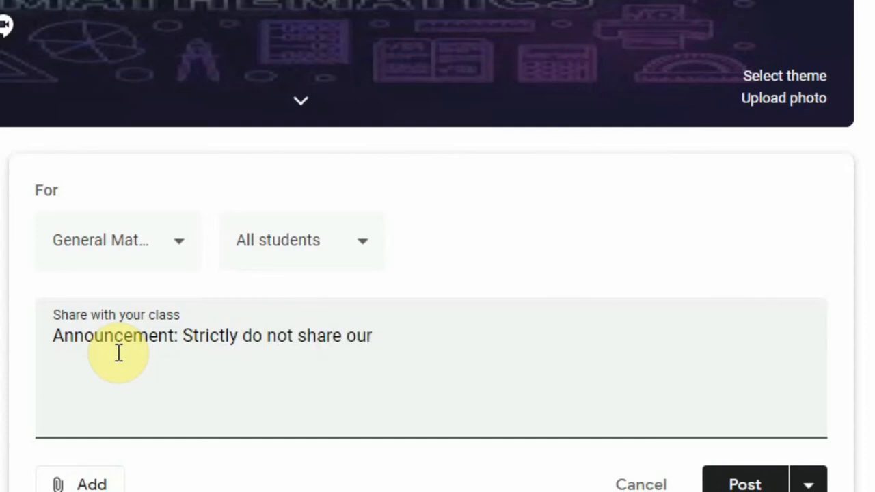
{"action": "type", "text": "eting link (su"}
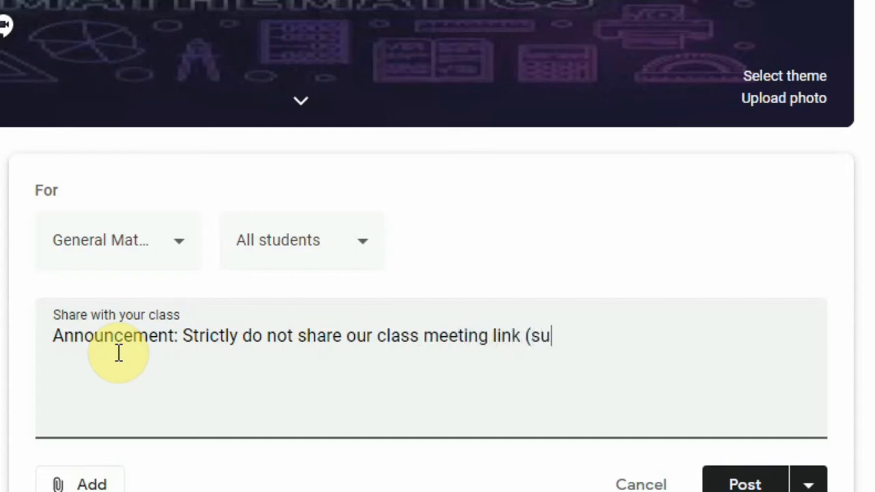
{"action": "key", "text": "BackSpace"}
{"action": "type", "text": "ynchronous session)."}
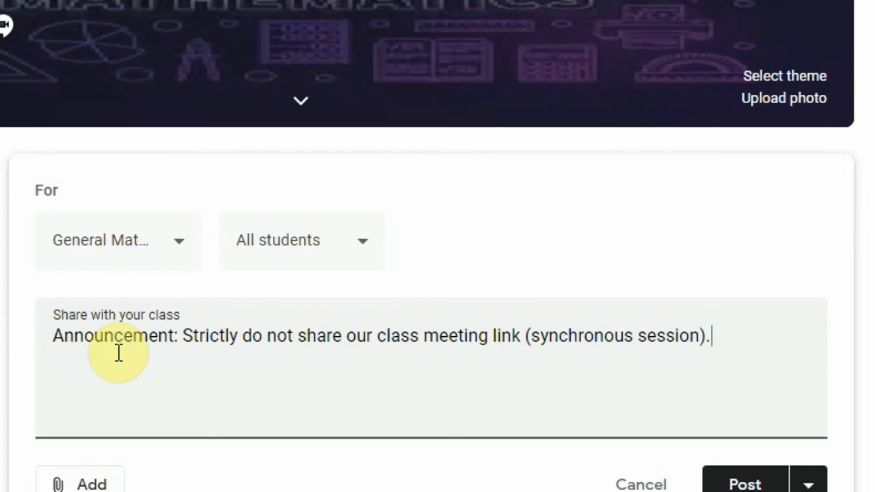
{"action": "left_click_drag", "start_coordinate": [174, 335], "coordinate": [43, 339]}
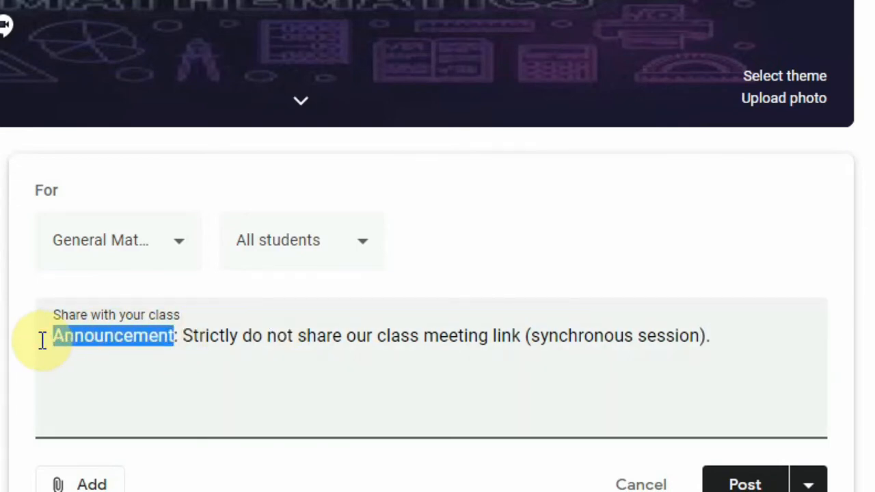
{"action": "type", "text": "Reminder"}
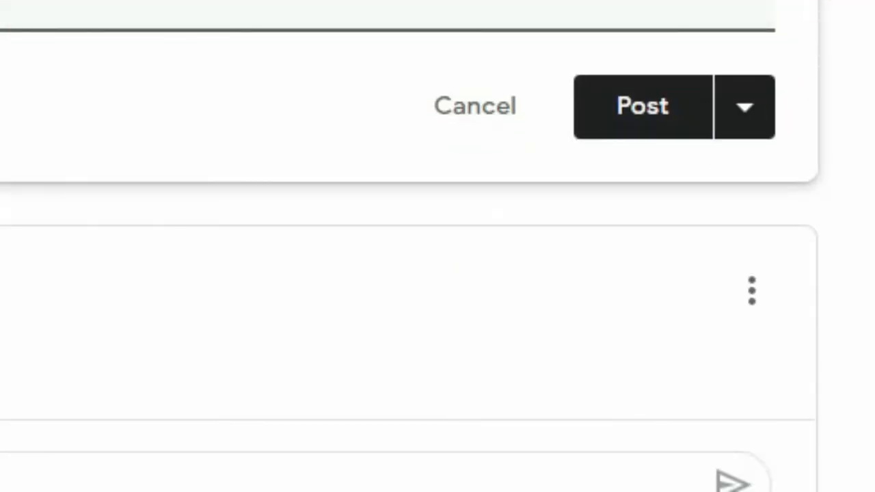
Schedule the reminder announcement for Sep 1, 2020 at 11 am
{"action": "left_click", "coordinate": [744, 116]}
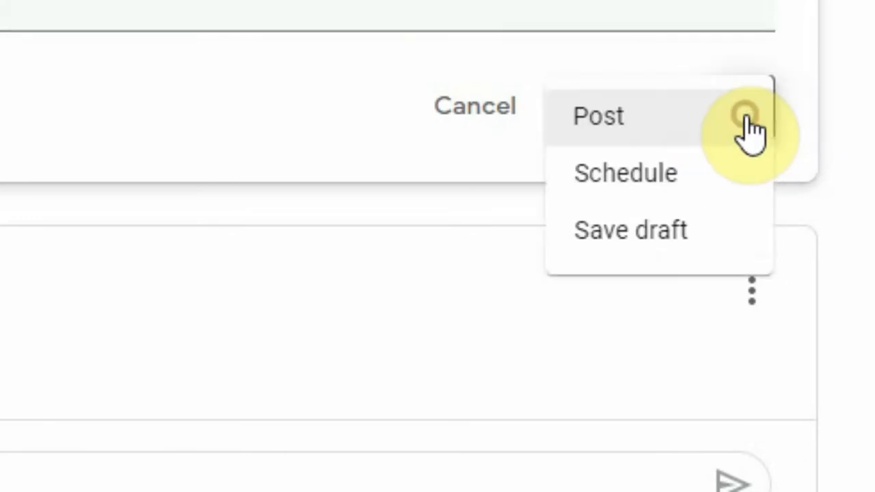
{"action": "left_click", "coordinate": [615, 195]}
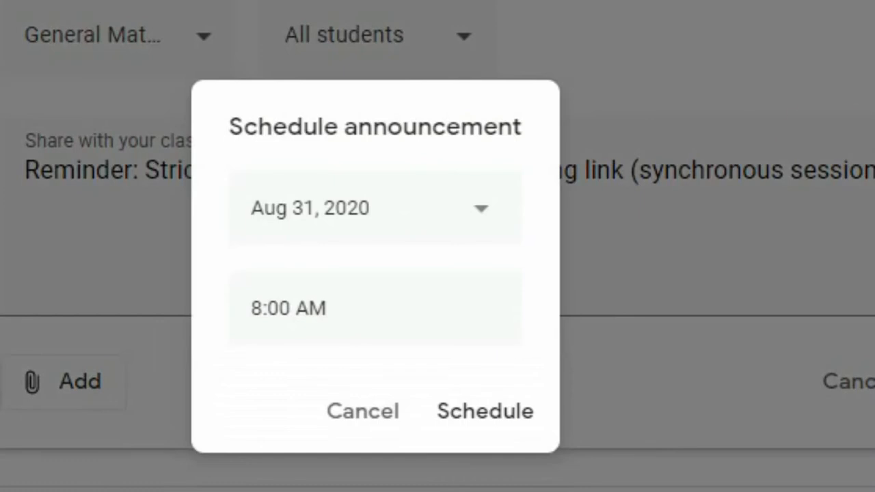
{"action": "left_click", "coordinate": [484, 211]}
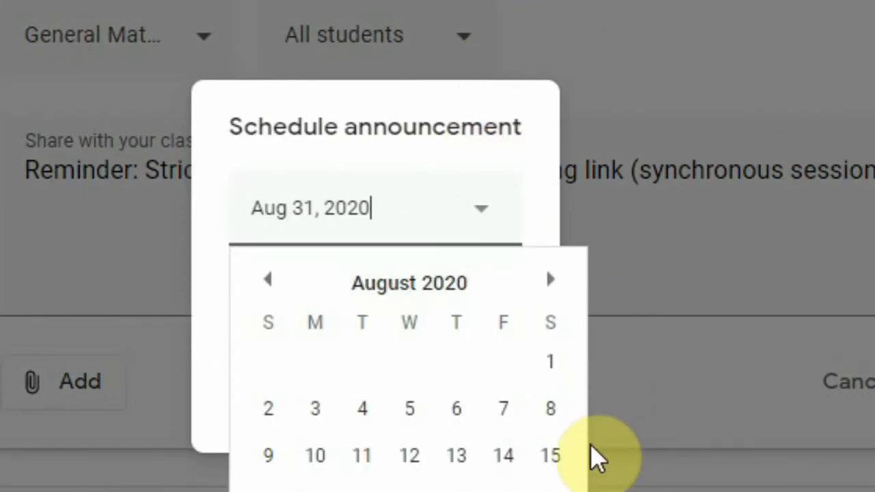
{"action": "left_click", "coordinate": [552, 283]}
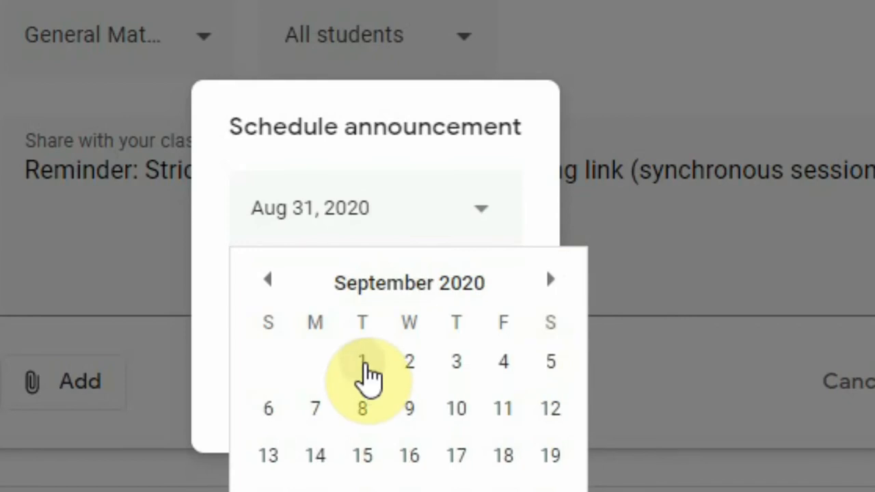
{"action": "left_click", "coordinate": [363, 364]}
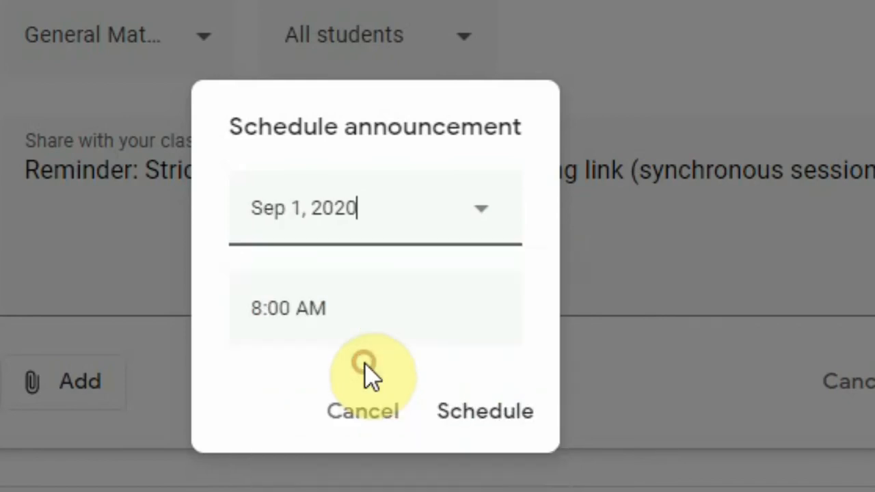
{"action": "left_click", "coordinate": [338, 309]}
{"action": "left_click_drag", "start_coordinate": [337, 309], "coordinate": [369, 311]}
{"action": "type", "text": "11"}
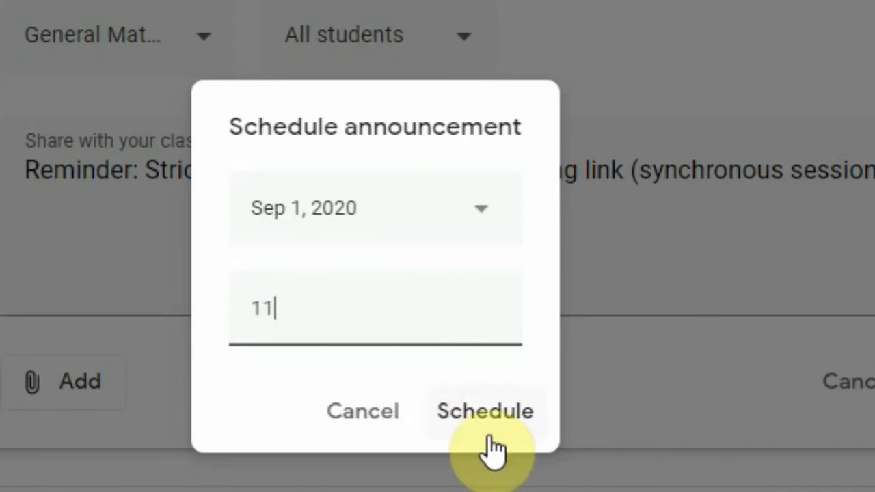
{"action": "type", "text": " am"}
{"action": "left_click", "coordinate": [497, 417]}
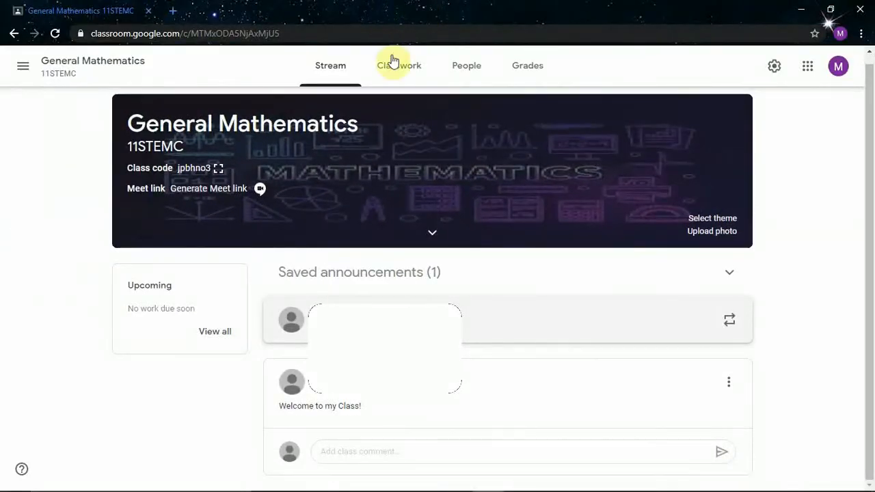
Add a topic named Q1W1-Lesson1 to the classwork of General Mathematics 11STEMC
{"action": "left_click", "coordinate": [404, 75]}
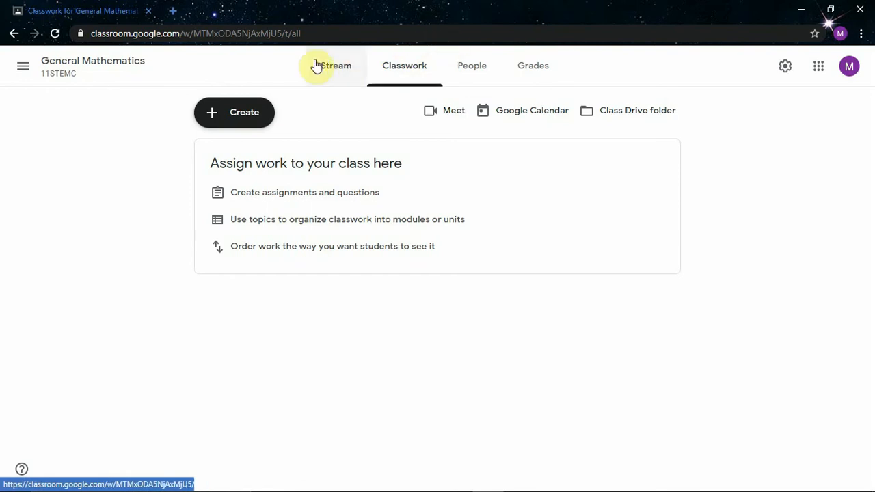
{"action": "left_click", "coordinate": [218, 121]}
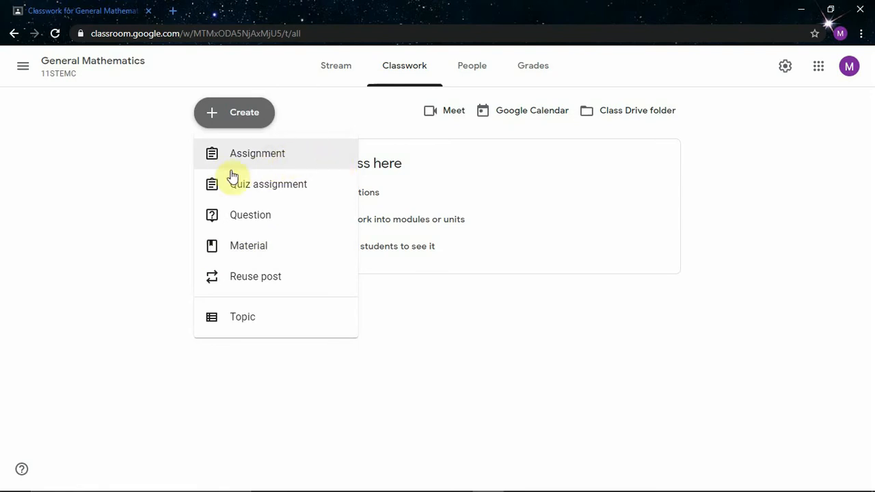
{"action": "left_click", "coordinate": [239, 321]}
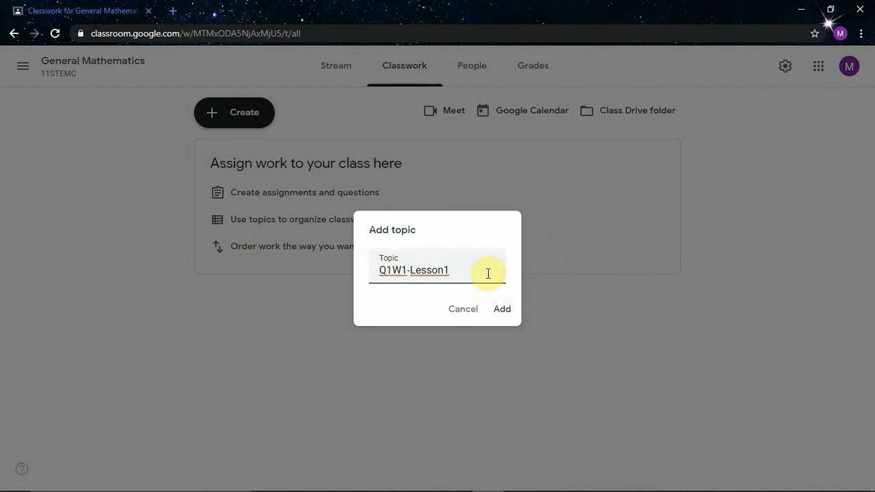
{"action": "left_click", "coordinate": [506, 311]}
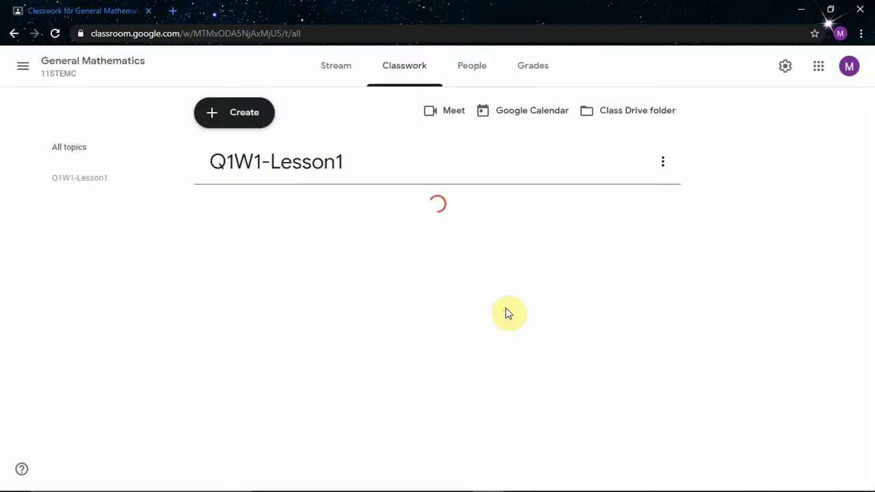
Examine the title, description and topic choices of a new classwork material, closing it without posting
{"action": "left_click", "coordinate": [222, 118]}
{"action": "left_click", "coordinate": [250, 253]}
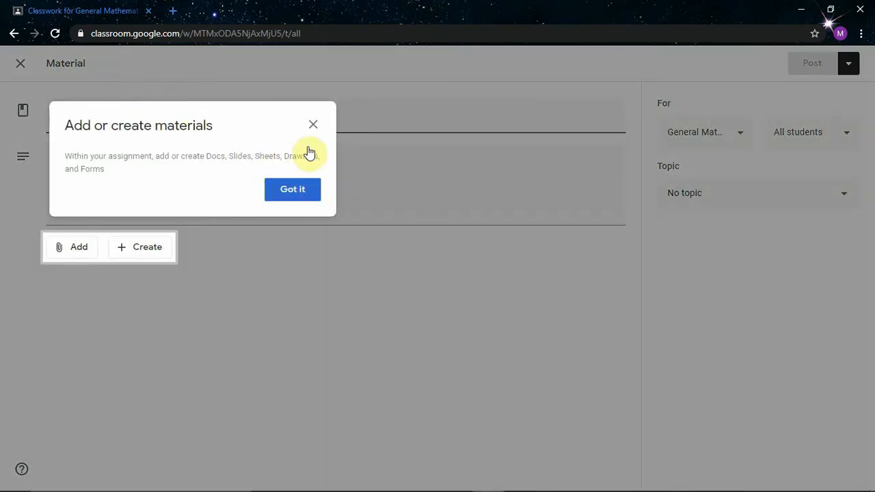
{"action": "left_click", "coordinate": [305, 197]}
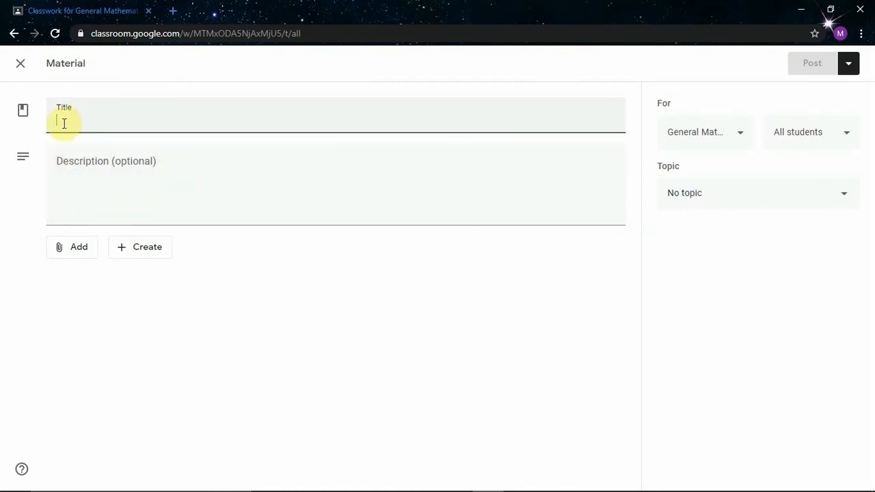
{"action": "left_click", "coordinate": [188, 178]}
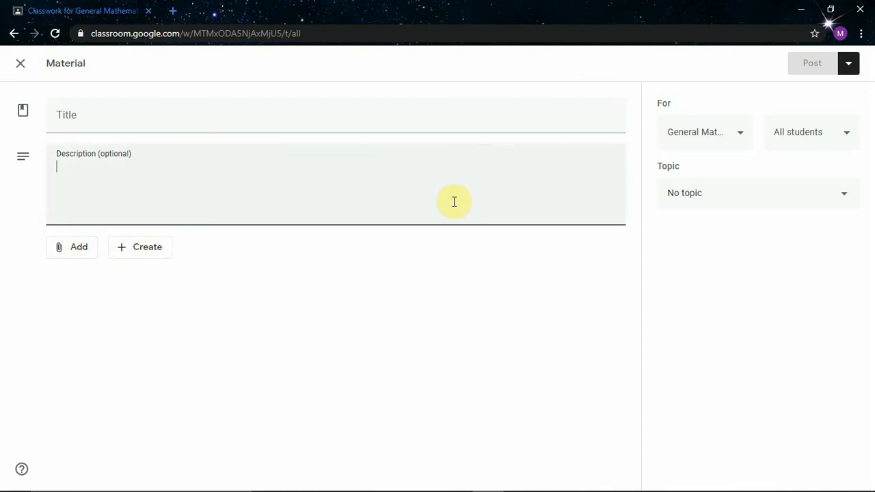
{"action": "left_click", "coordinate": [740, 198]}
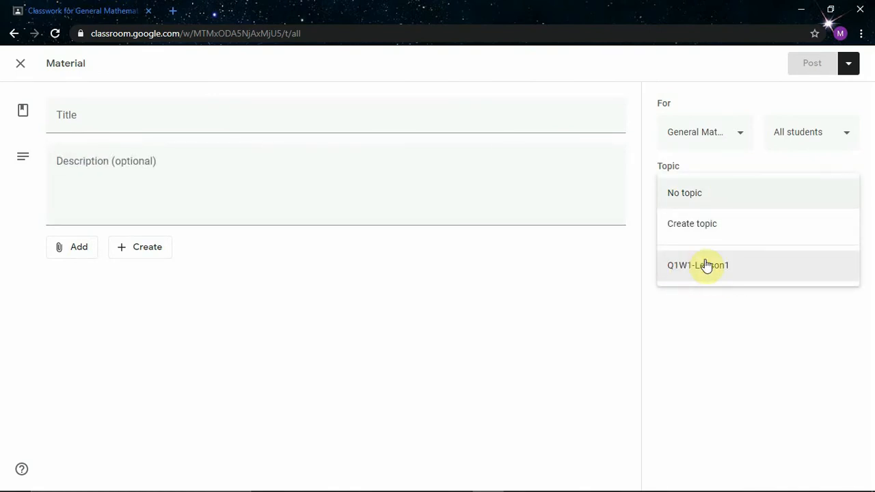
{"action": "left_click", "coordinate": [548, 292]}
{"action": "left_click", "coordinate": [21, 63]}
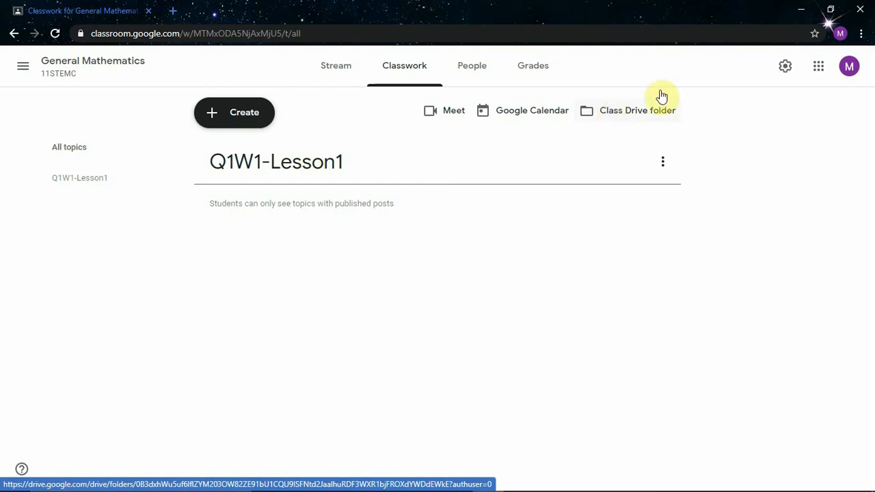
Switch to Google Drive in a new browser tab and view the class folders inside the Classroom folder
{"action": "left_click", "coordinate": [178, 17]}
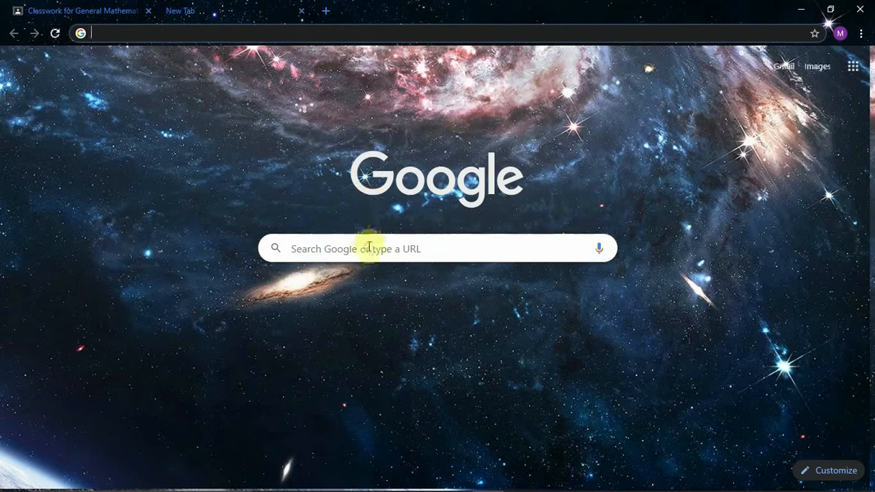
{"action": "left_click", "coordinate": [857, 65]}
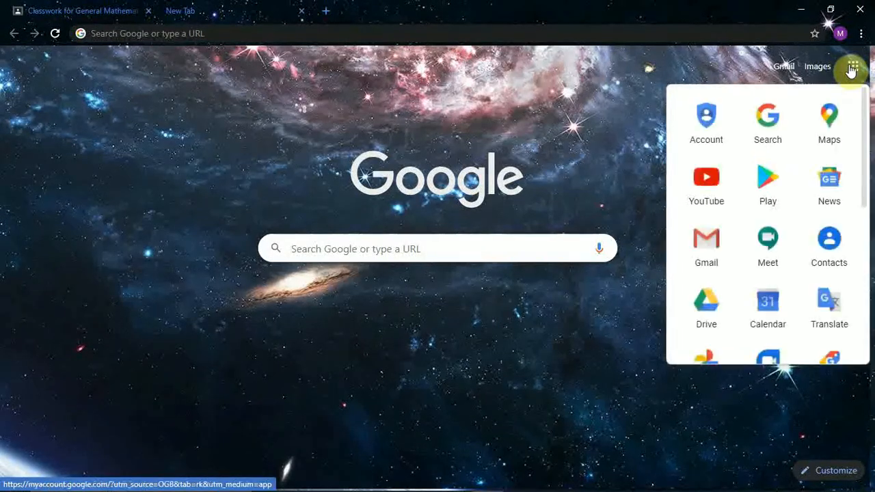
{"action": "left_click", "coordinate": [710, 304]}
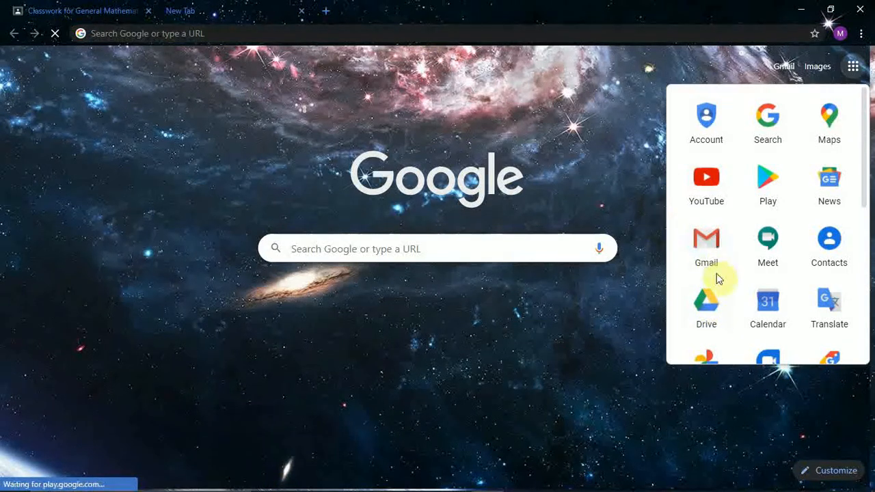
{"action": "left_click", "coordinate": [709, 313]}
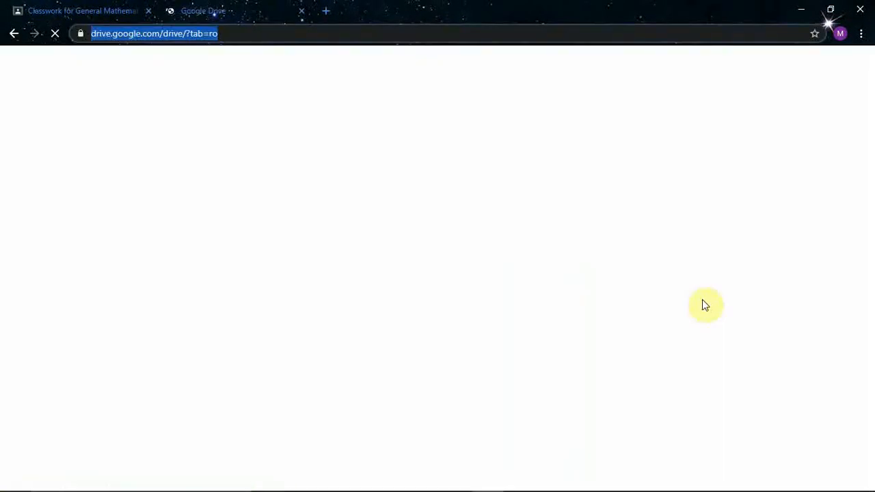
{"action": "left_click", "coordinate": [81, 11]}
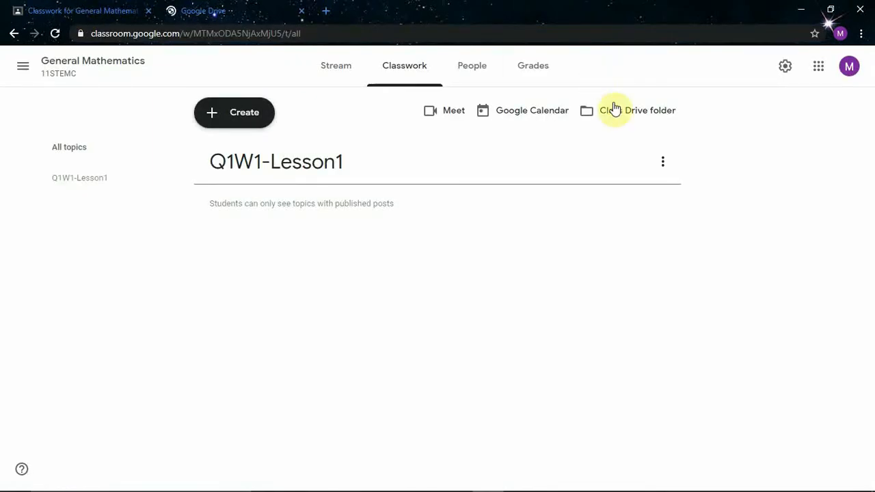
{"action": "left_click", "coordinate": [217, 12]}
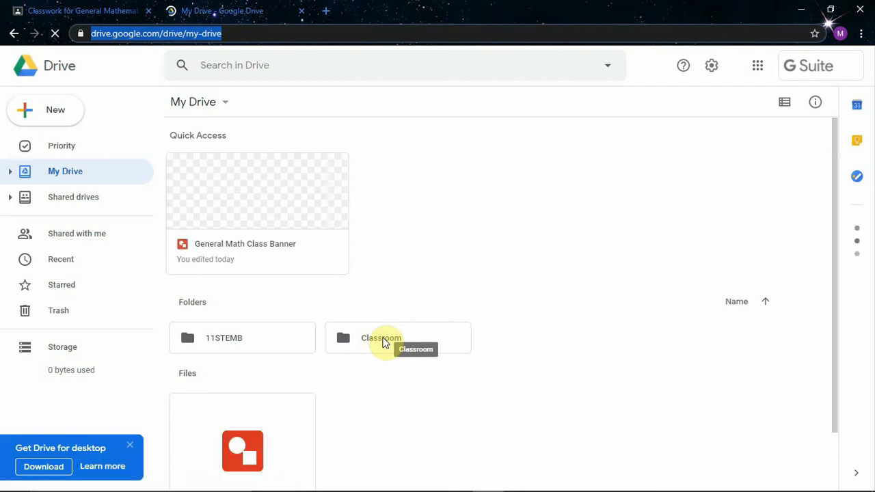
{"action": "left_click", "coordinate": [77, 12]}
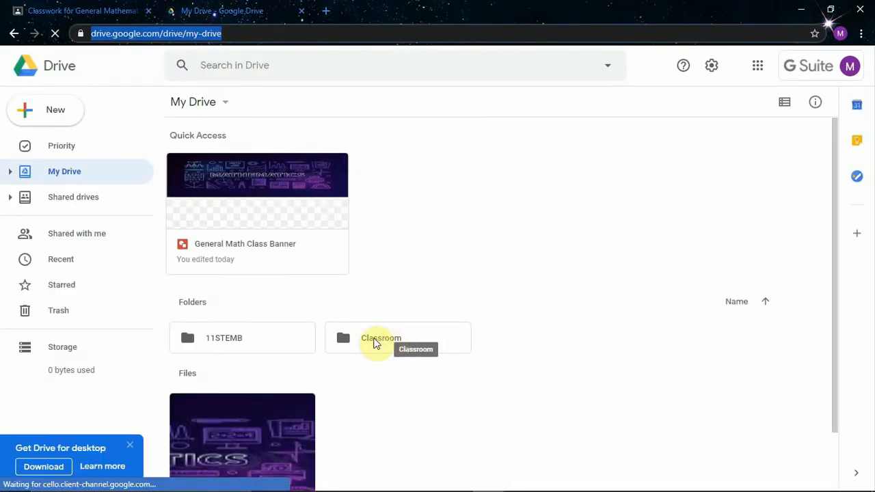
{"action": "double_click", "coordinate": [379, 344]}
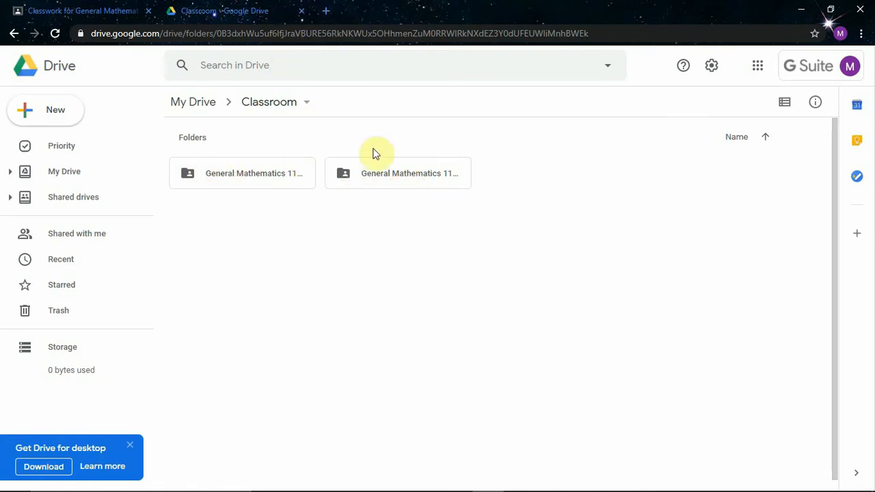
Return to Google Classroom and review the kinds of classwork that can be created, without creating any
{"action": "left_click", "coordinate": [98, 8]}
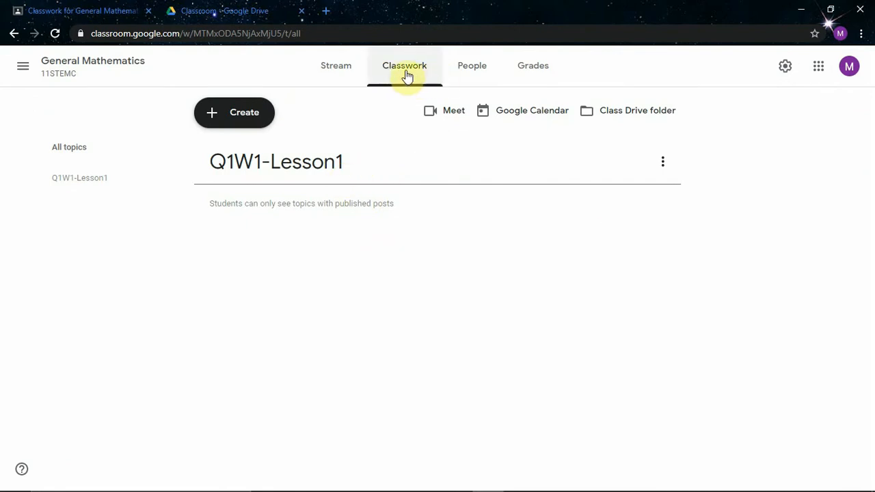
{"action": "left_click", "coordinate": [248, 113]}
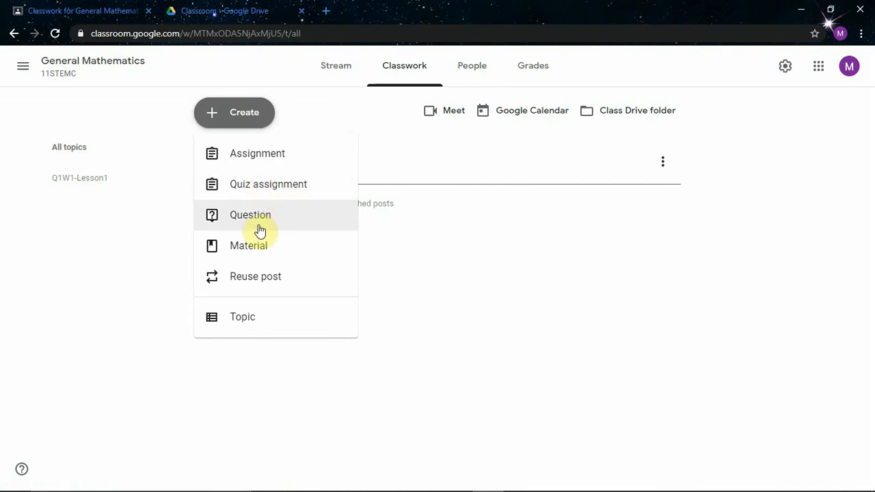
{"action": "left_click", "coordinate": [473, 243]}
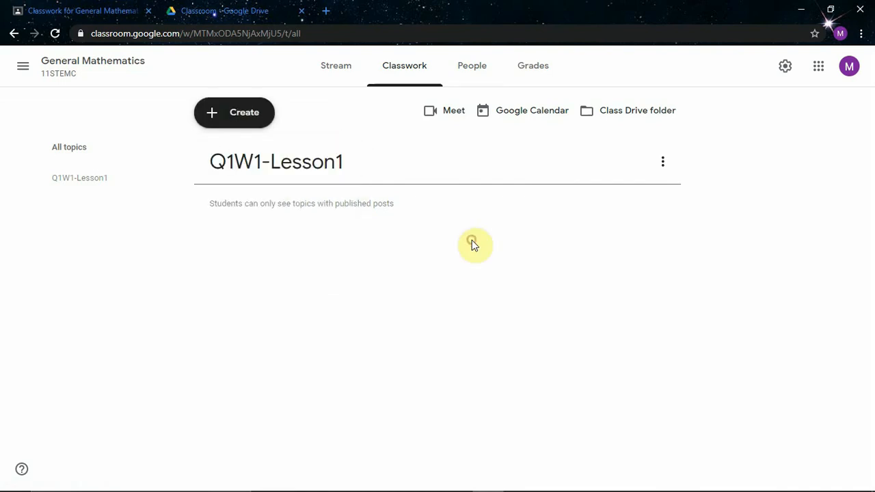
Invite a co-teacher to the General Mathematics 11STEMC class, finding the account by name or email
{"action": "left_click", "coordinate": [470, 65]}
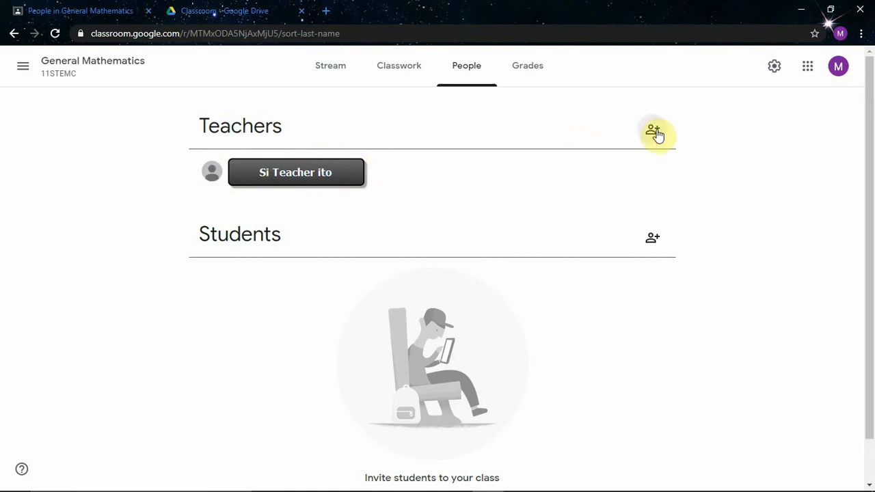
{"action": "left_click", "coordinate": [655, 131]}
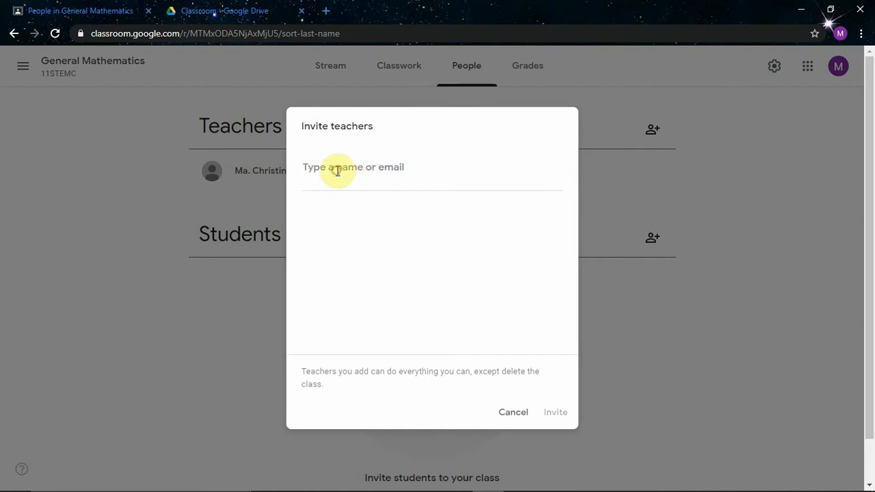
{"action": "type", "text": "christ"}
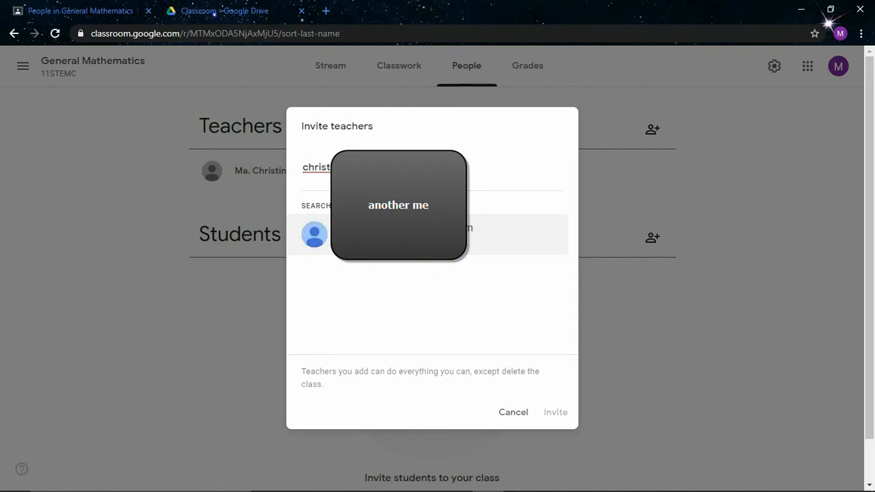
{"action": "left_click", "coordinate": [398, 234]}
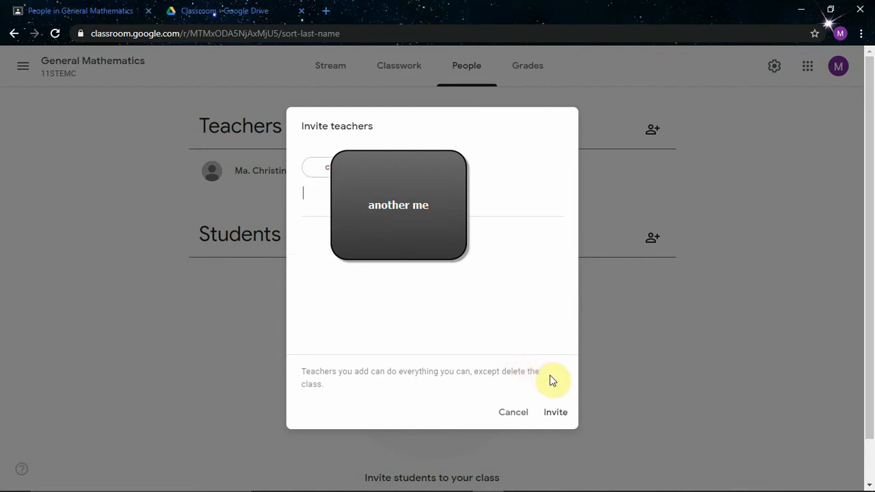
{"action": "left_click", "coordinate": [558, 413]}
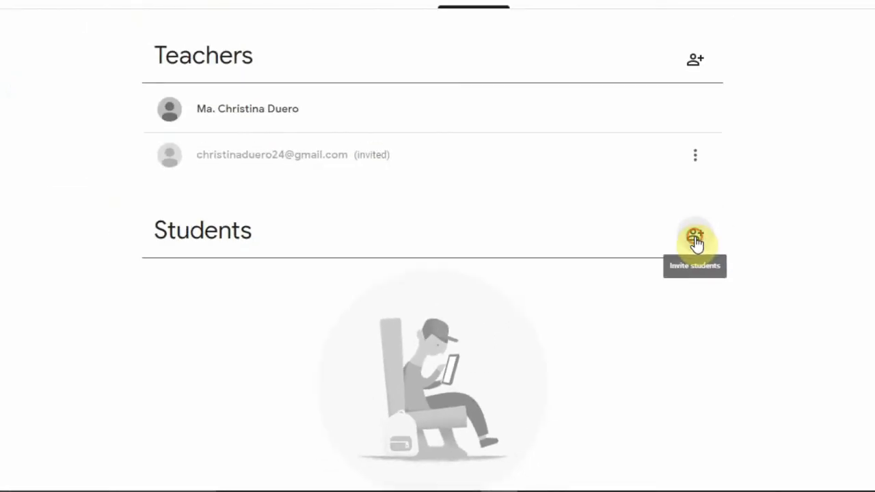
Examine the invite link and the name or email entry for inviting students, without sending an invitation
{"action": "left_click", "coordinate": [694, 238]}
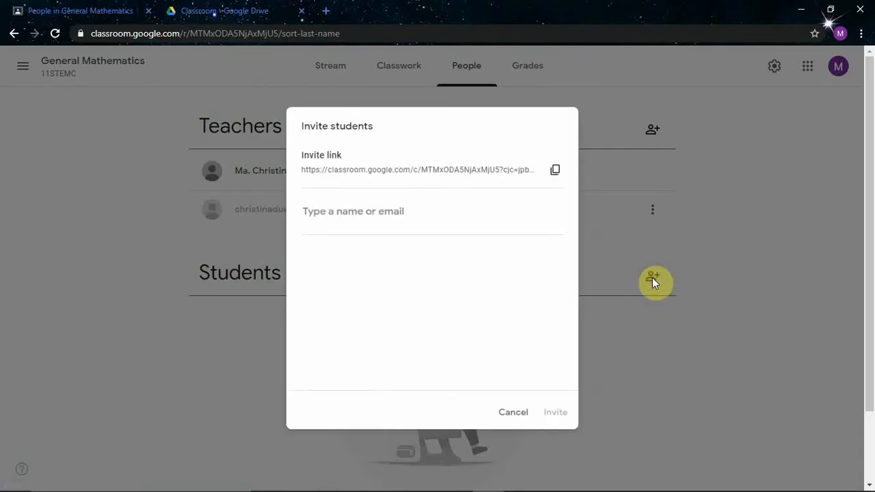
{"action": "left_click", "coordinate": [386, 214]}
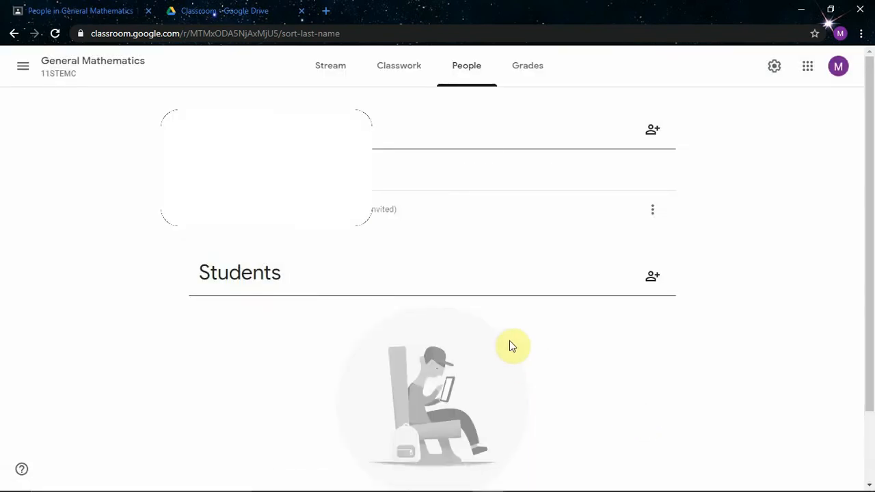
Switch to the General Mathematics 11STEMB class and open the student invitation from its list of people
{"action": "left_click", "coordinate": [23, 67]}
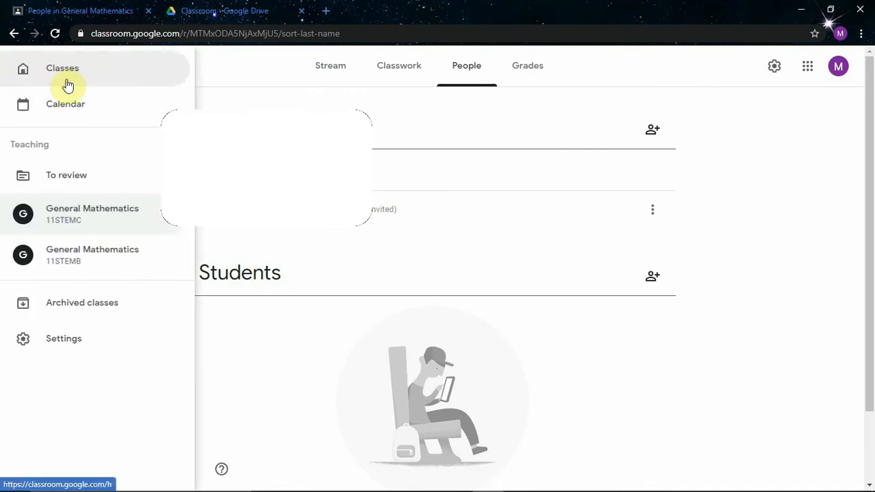
{"action": "left_click", "coordinate": [76, 256]}
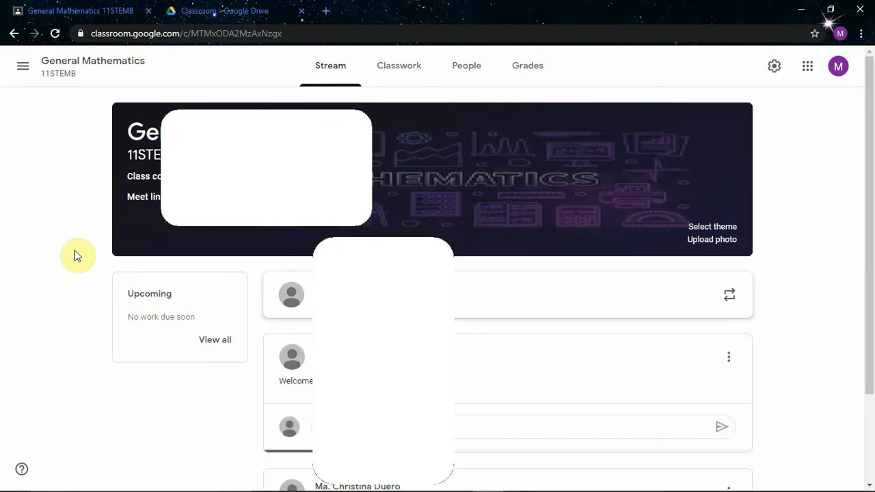
{"action": "scroll", "coordinate": [868, 137], "scroll_direction": "down", "scroll_amount": 3}
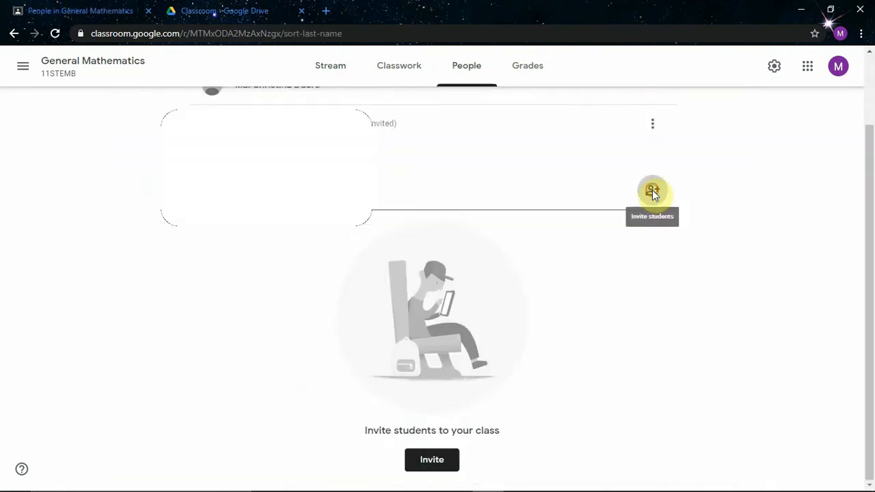
{"action": "left_click", "coordinate": [652, 190]}
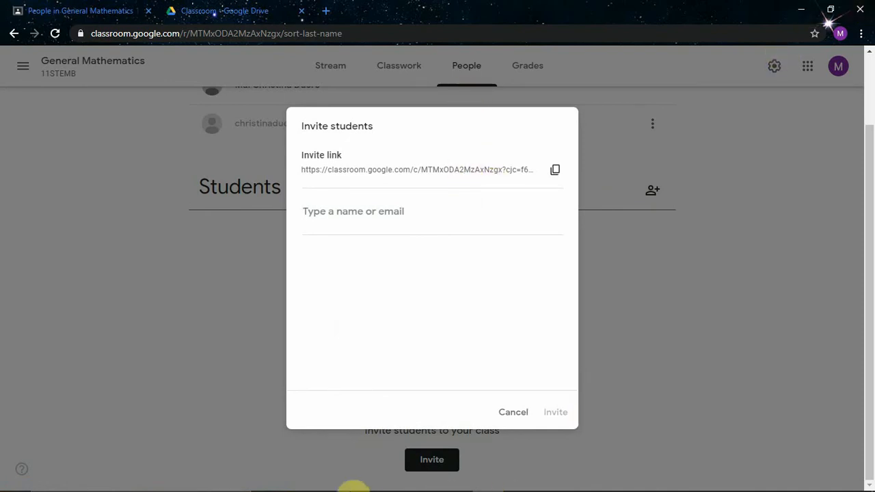
Paste the students' email addresses into the invitation, add them as recipients and send the invitations
{"action": "mouse_move", "coordinate": [453, 480]}
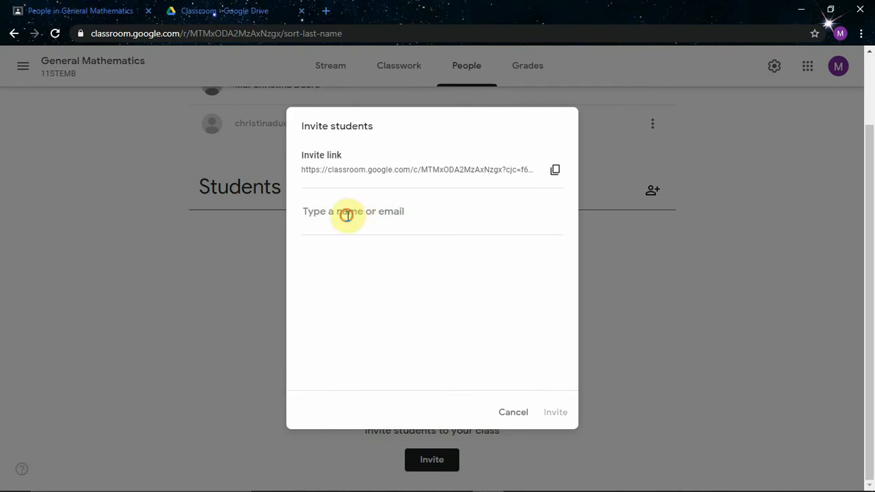
{"action": "key", "text": "ctrl+v"}
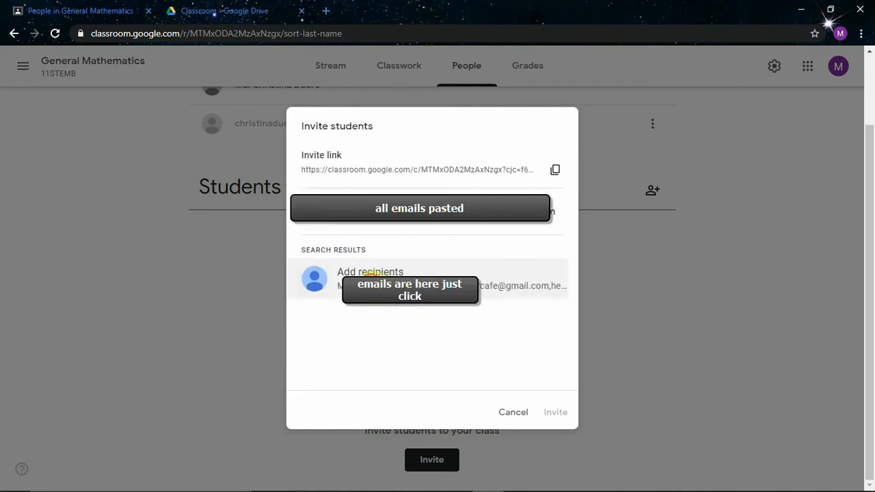
{"action": "left_click", "coordinate": [369, 274]}
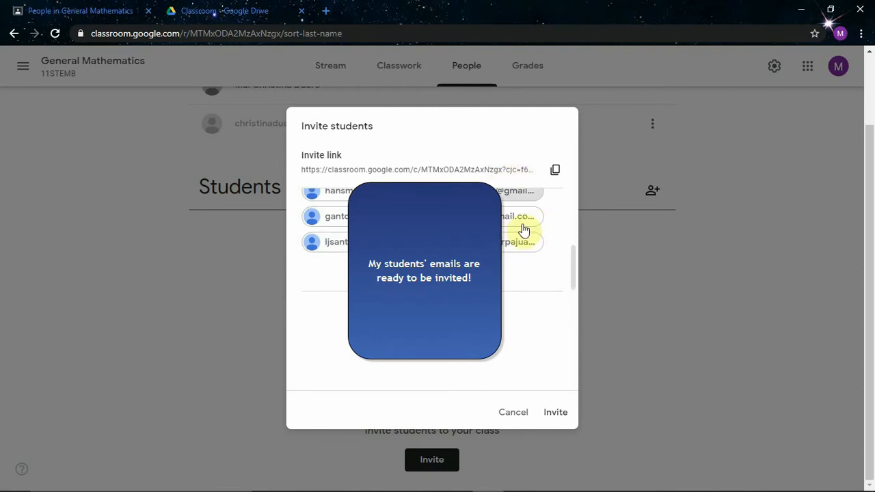
{"action": "key", "text": "ctrl+v"}
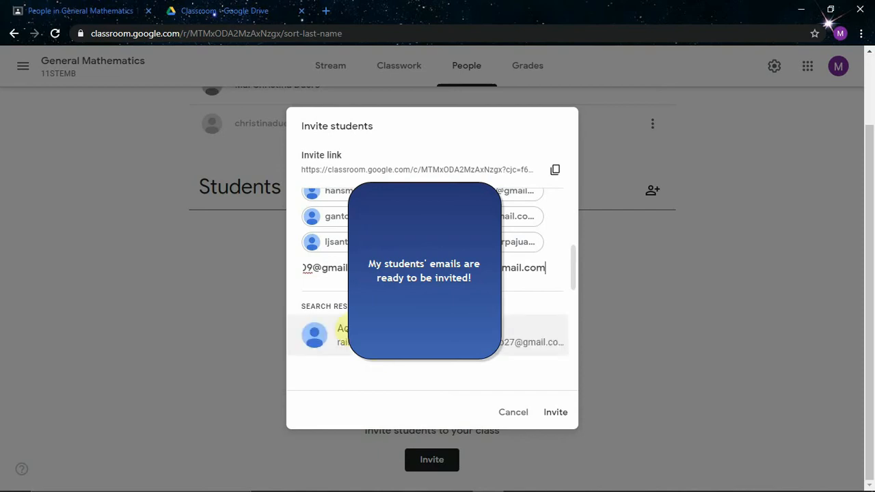
{"action": "key", "text": "Return"}
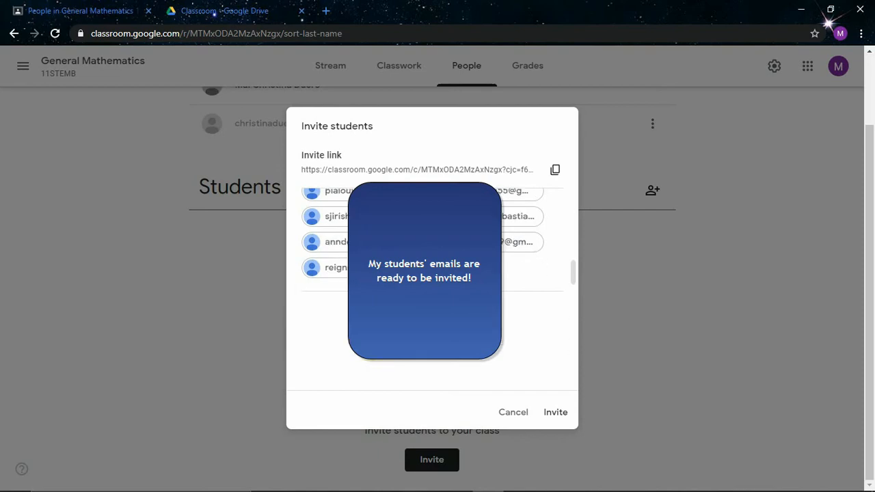
{"action": "left_click", "coordinate": [553, 413]}
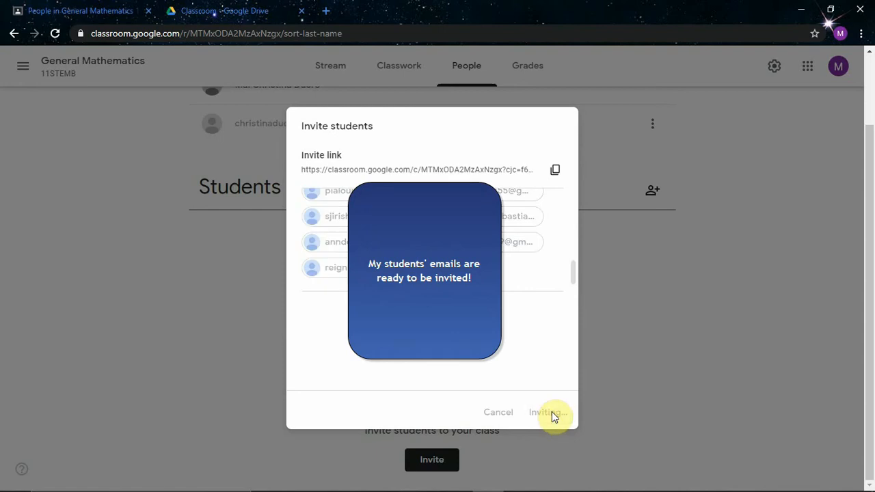
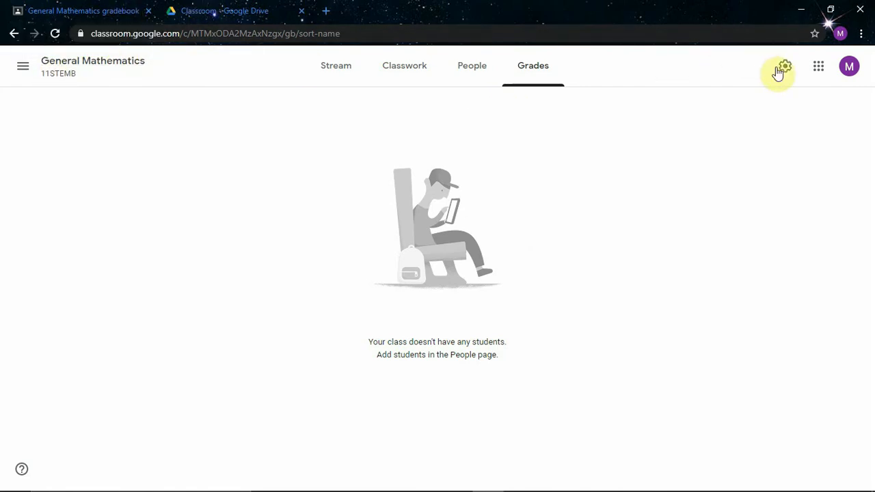
Open the settings of the 11STEMB class and disable its invite codes
{"action": "left_click", "coordinate": [785, 69]}
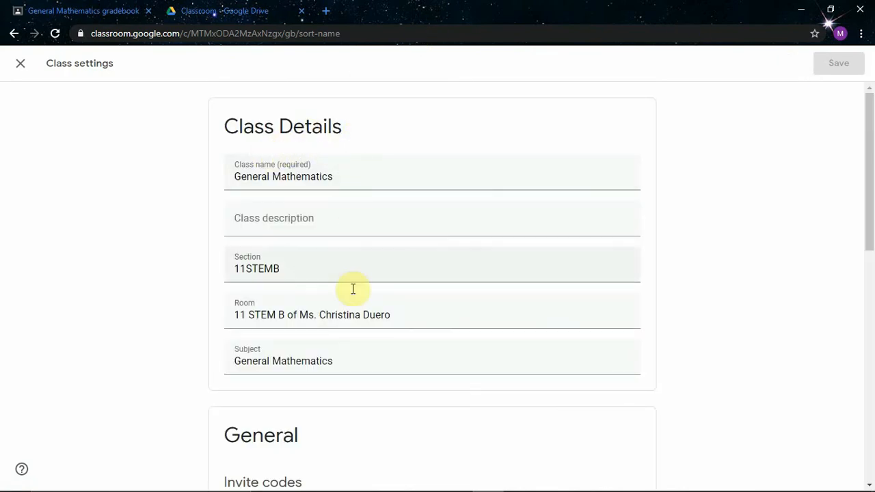
{"action": "left_click_drag", "start_coordinate": [869, 173], "coordinate": [871, 288]}
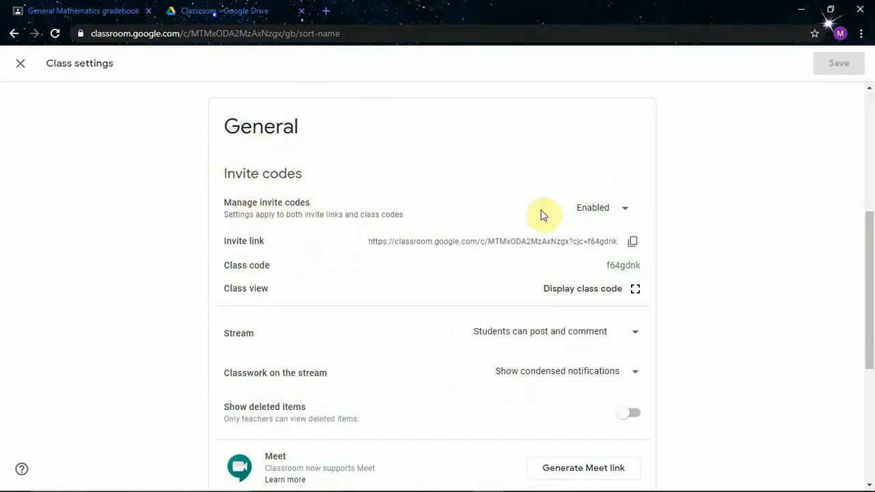
{"action": "left_click", "coordinate": [626, 213]}
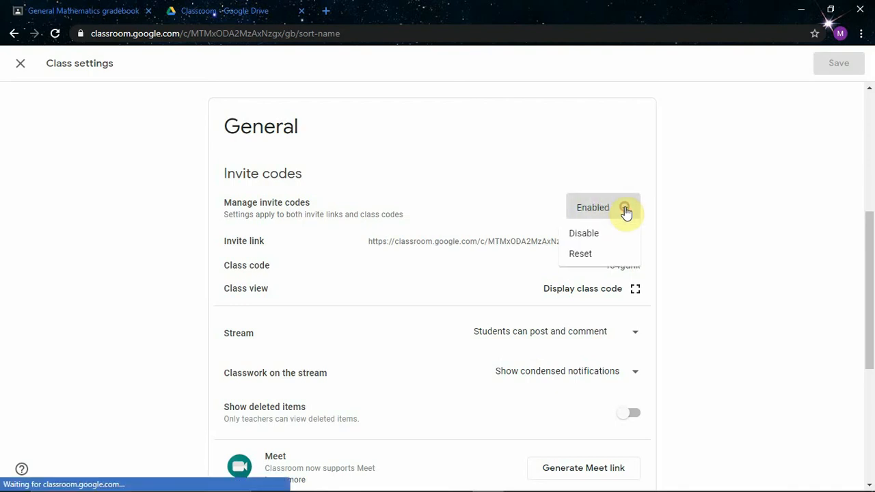
{"action": "left_click", "coordinate": [575, 241]}
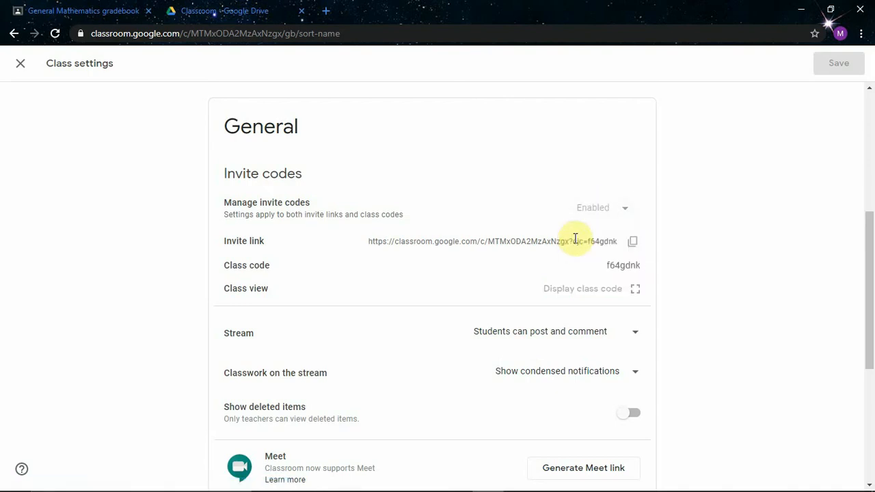
Set the class stream permission to Only teachers can post or comment
{"action": "left_click_drag", "start_coordinate": [868, 228], "coordinate": [871, 295]}
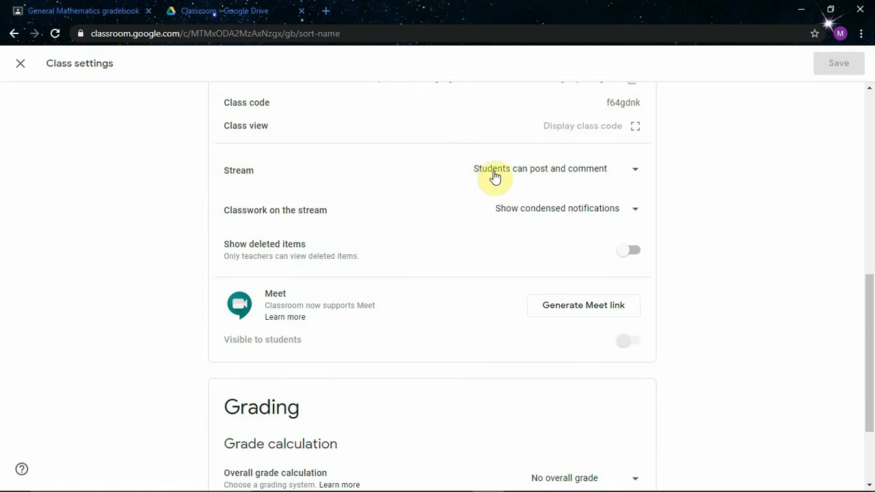
{"action": "scroll", "coordinate": [631, 176], "scroll_direction": "down", "scroll_amount": 1}
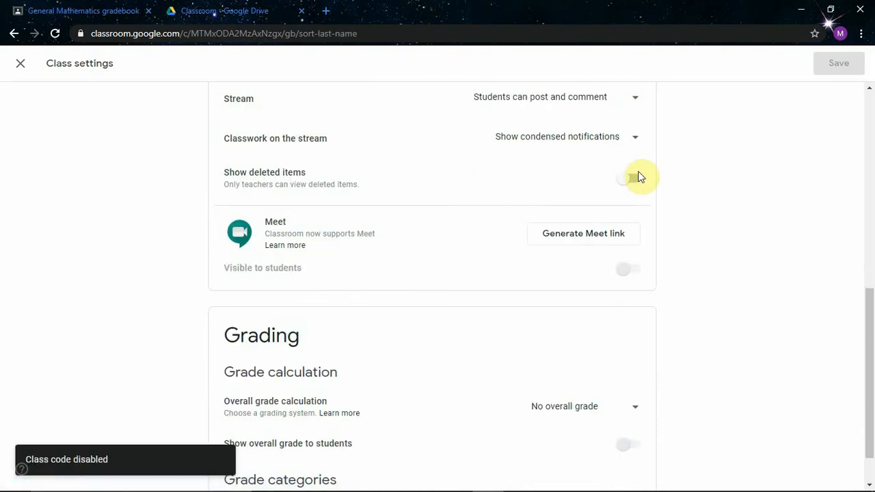
{"action": "left_click", "coordinate": [634, 101]}
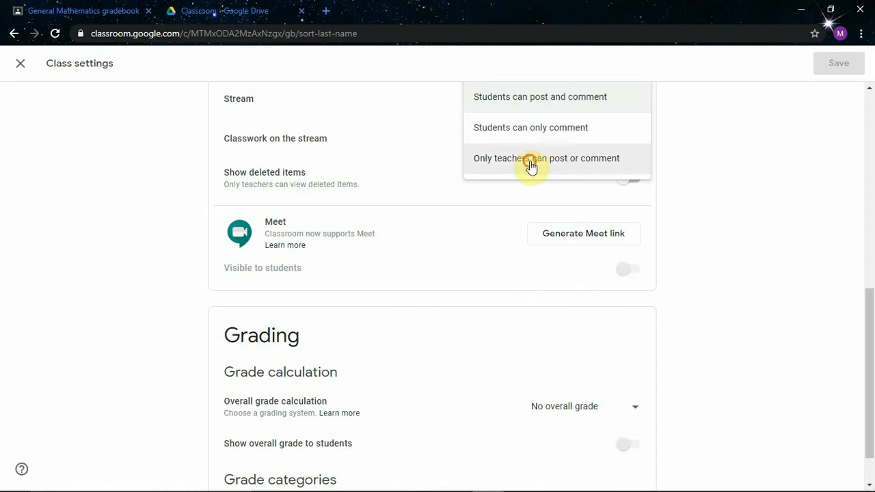
{"action": "left_click", "coordinate": [531, 161]}
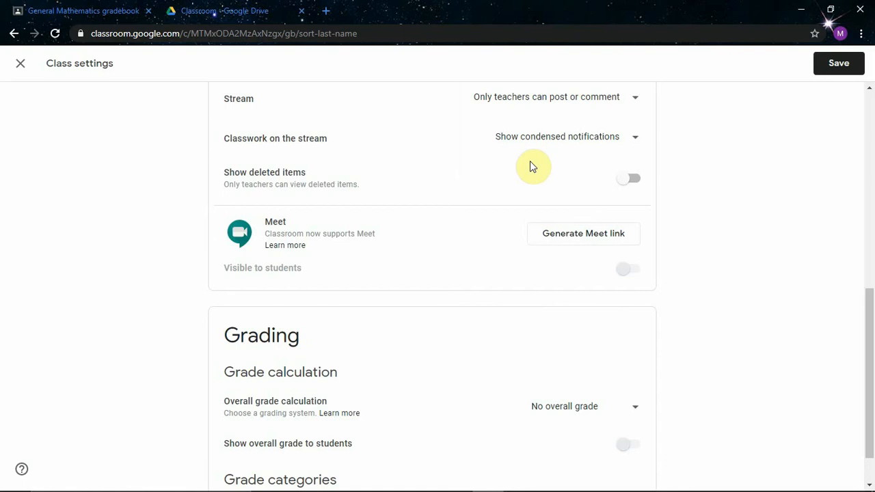
Review the notification options for classwork on the stream, keeping Show condensed notifications
{"action": "left_click_drag", "start_coordinate": [869, 328], "coordinate": [868, 277]}
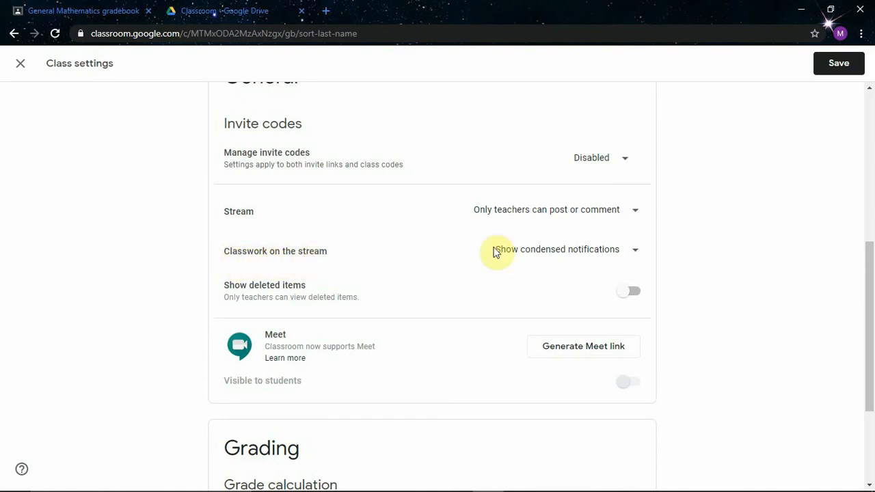
{"action": "left_click", "coordinate": [634, 252]}
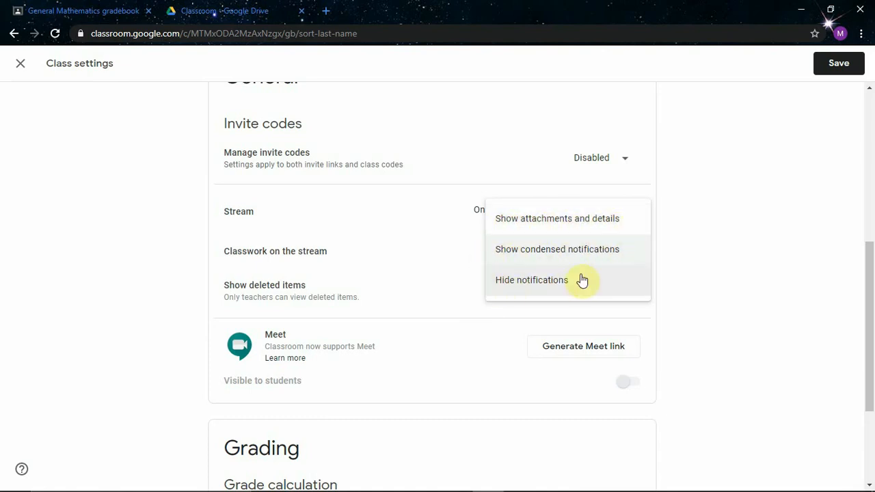
{"action": "left_click", "coordinate": [506, 254]}
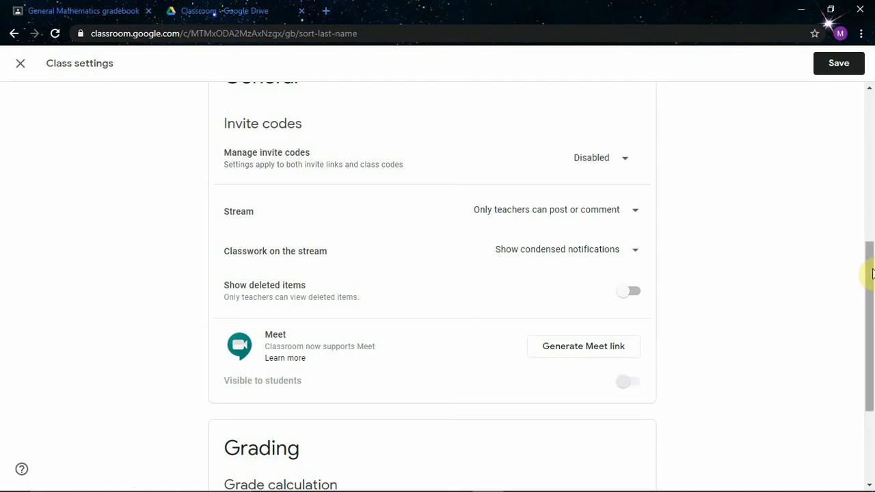
Generate a Meet link for the class and view the link's options without copying or resetting it
{"action": "left_click_drag", "start_coordinate": [869, 278], "coordinate": [873, 318]}
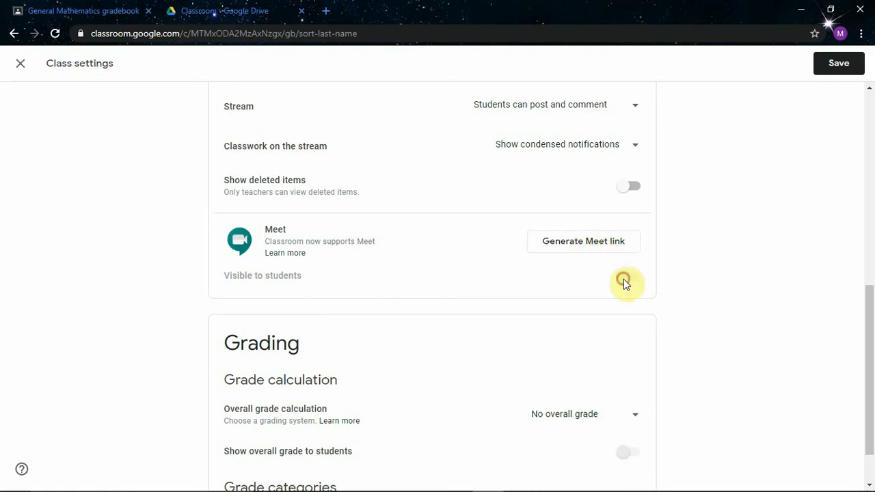
{"action": "left_click_drag", "start_coordinate": [867, 326], "coordinate": [871, 367]}
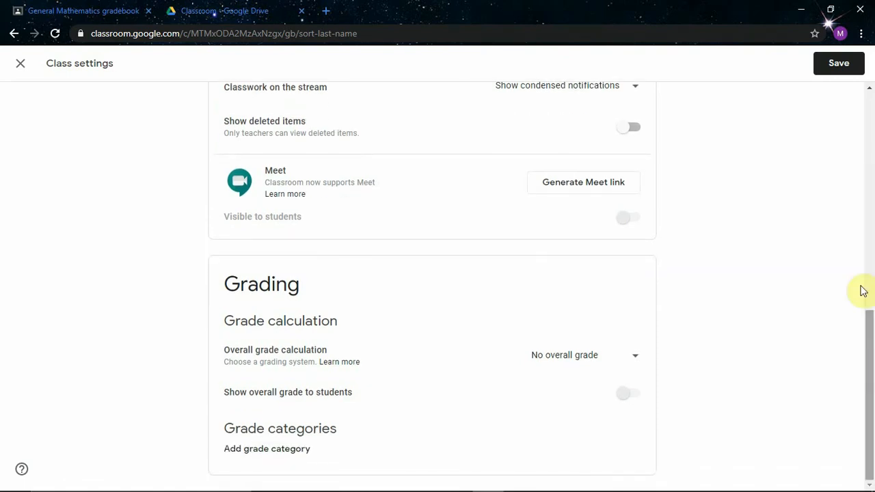
{"action": "left_click", "coordinate": [591, 186]}
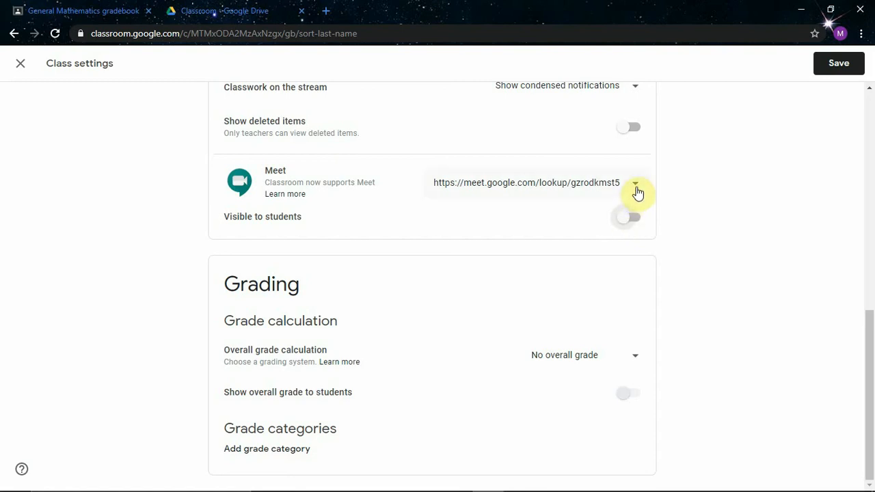
{"action": "left_click", "coordinate": [636, 188]}
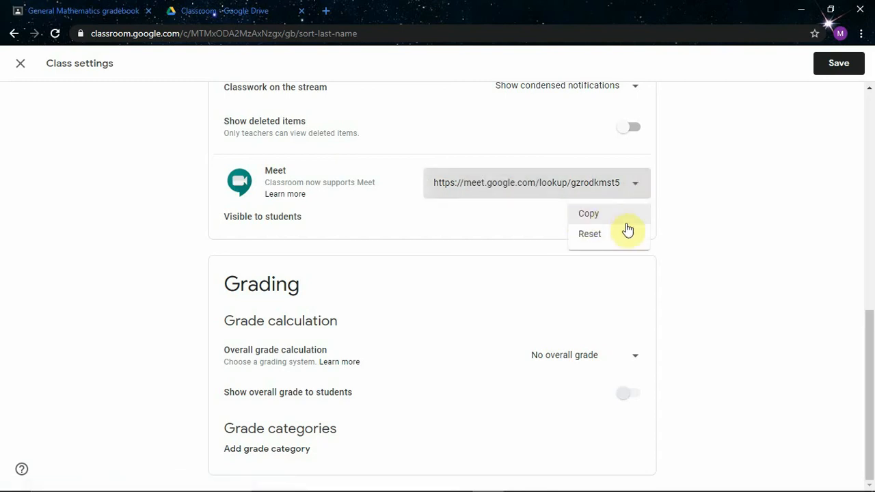
{"action": "left_click", "coordinate": [689, 229]}
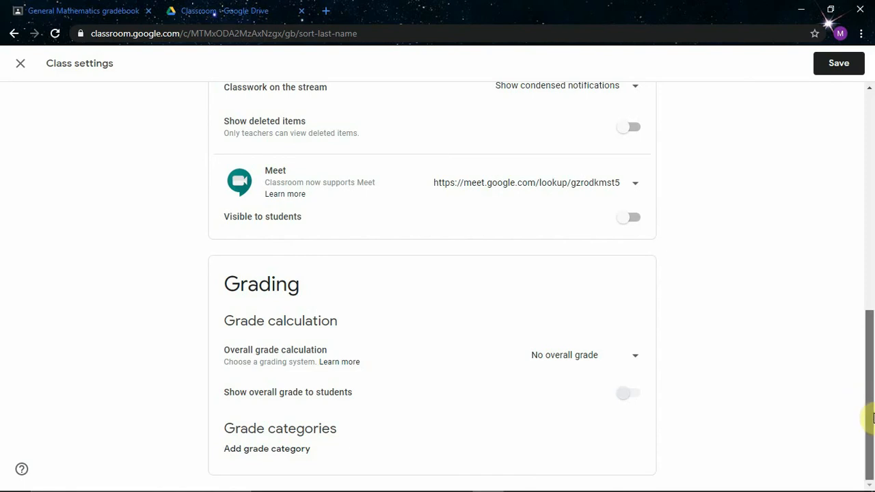
Look over the grading and class details settings, save the class settings and view the class stream
{"action": "mouse_move", "coordinate": [871, 417]}
{"action": "left_mouse_down"}
{"action": "mouse_move", "coordinate": [871, 335]}
{"action": "mouse_move", "coordinate": [871, 417]}
{"action": "left_mouse_up"}
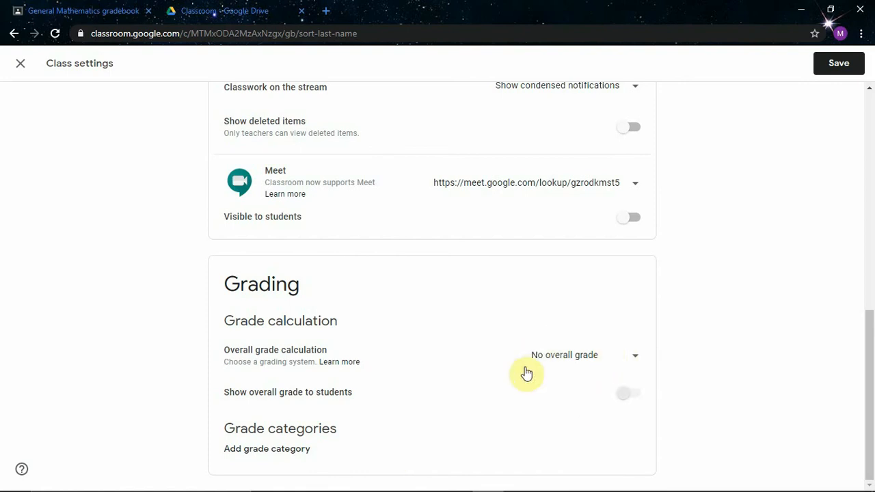
{"action": "left_click_drag", "start_coordinate": [871, 434], "coordinate": [864, 177]}
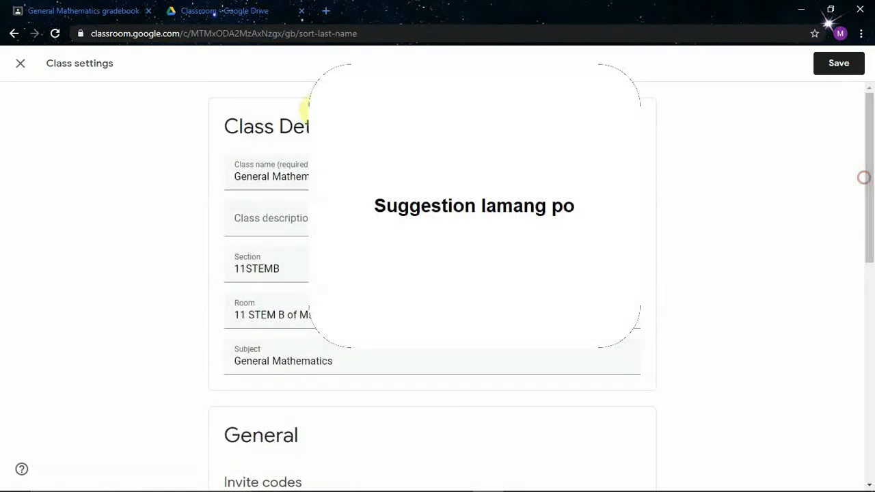
{"action": "left_click", "coordinate": [839, 69]}
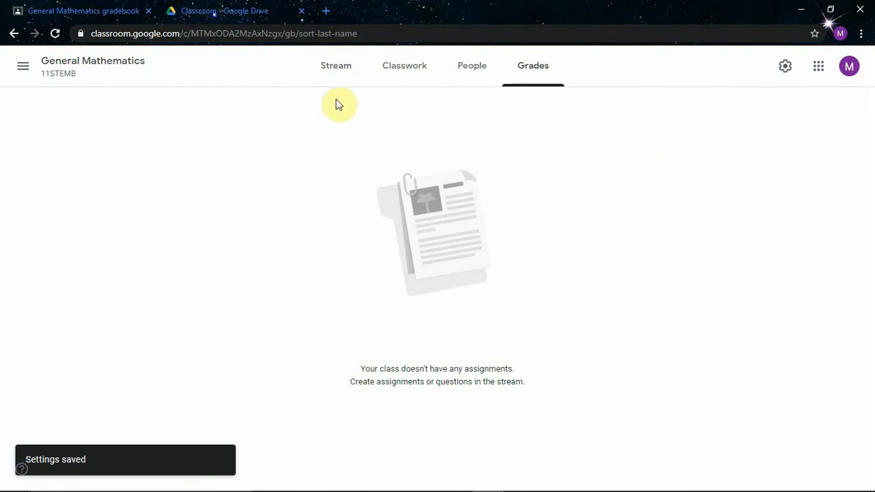
{"action": "left_click", "coordinate": [336, 71]}
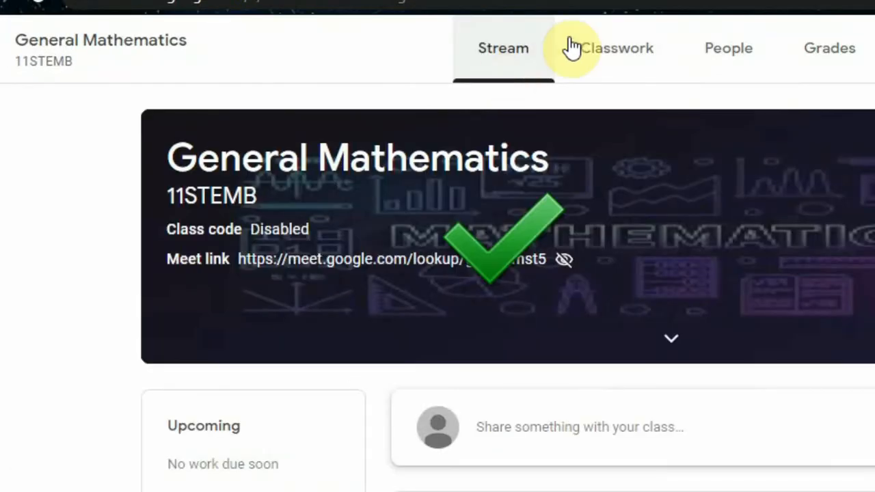
Add a classwork topic named "Q1W1-Representations of Functions" to the 11STEMB class
{"action": "left_click", "coordinate": [612, 57]}
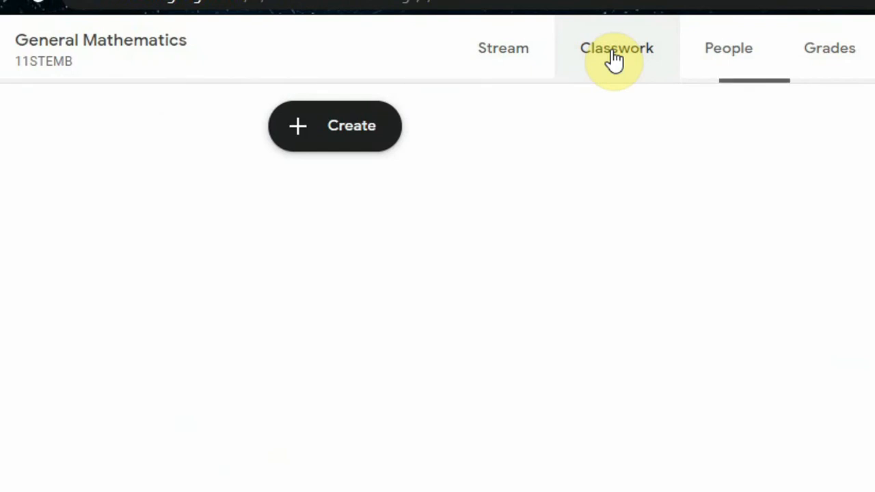
{"action": "left_click", "coordinate": [354, 130]}
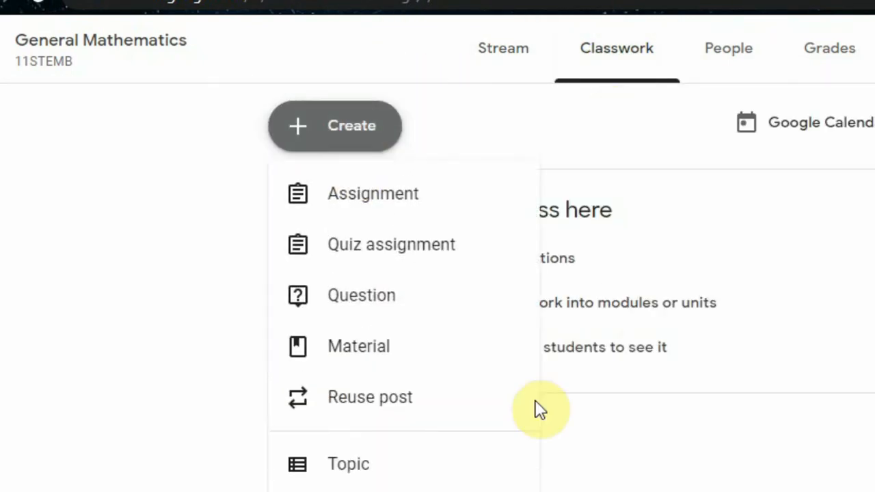
{"action": "left_click", "coordinate": [351, 471]}
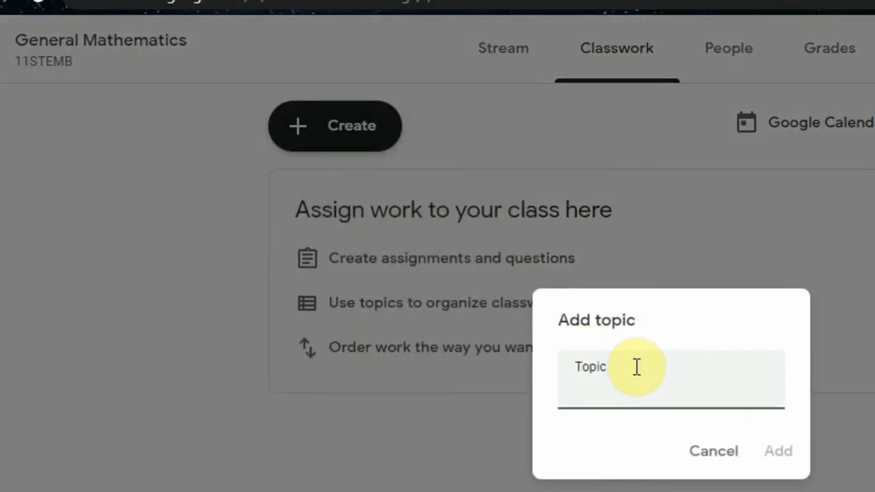
{"action": "type", "text": "Q1W1-Representatio"}
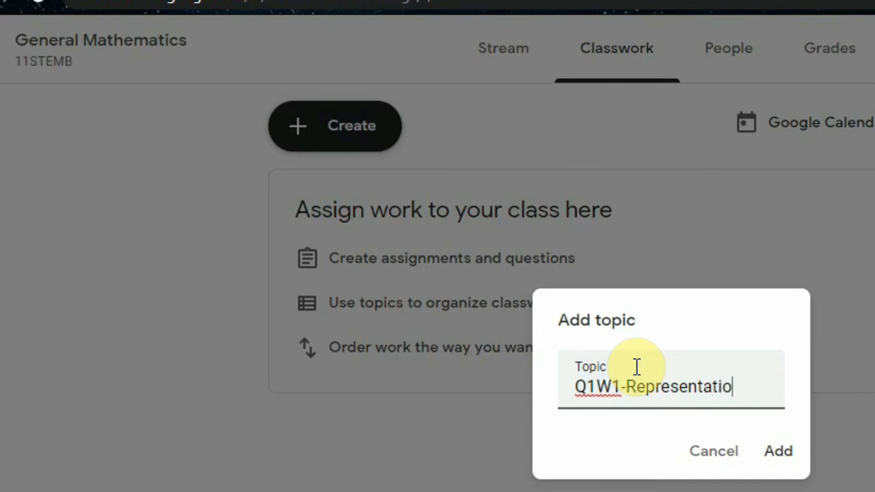
{"action": "type", "text": "f F"}
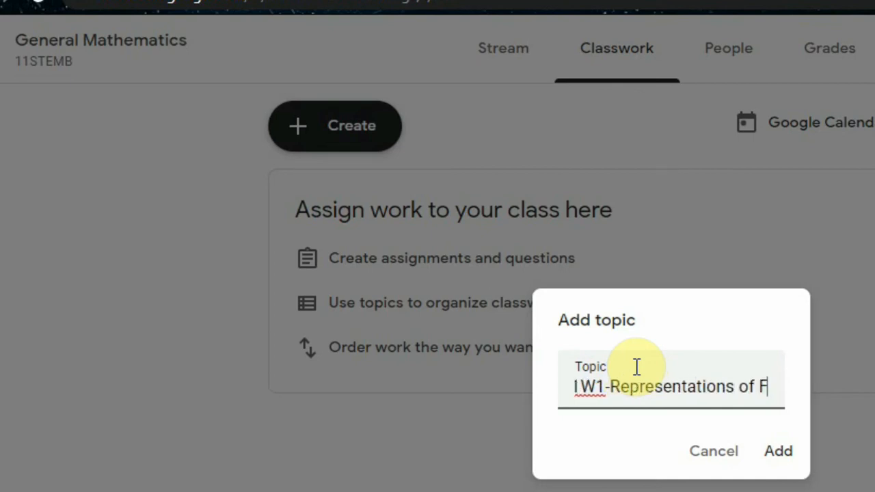
{"action": "type", "text": "unction"}
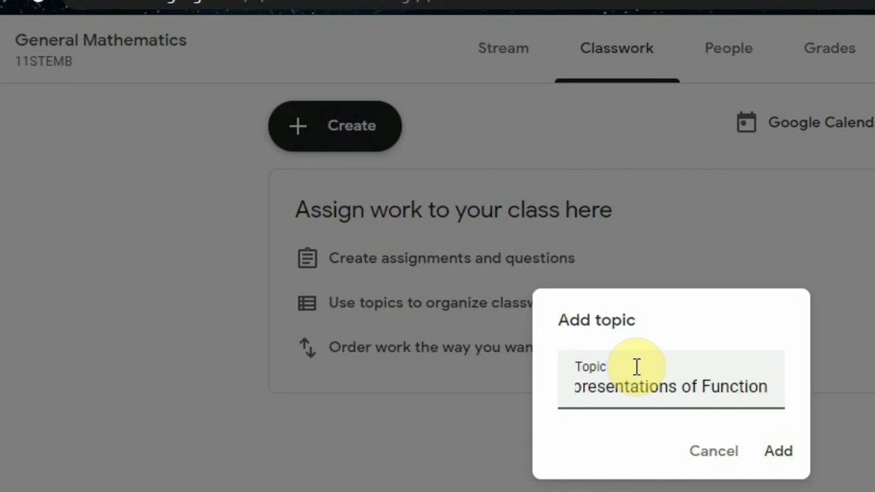
{"action": "type", "text": "s"}
{"action": "left_click", "coordinate": [778, 451]}
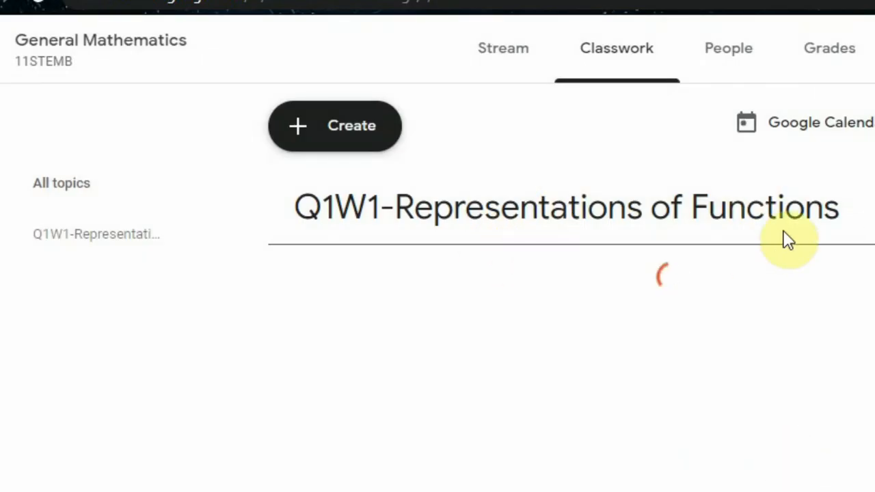
{"action": "left_click", "coordinate": [348, 128]}
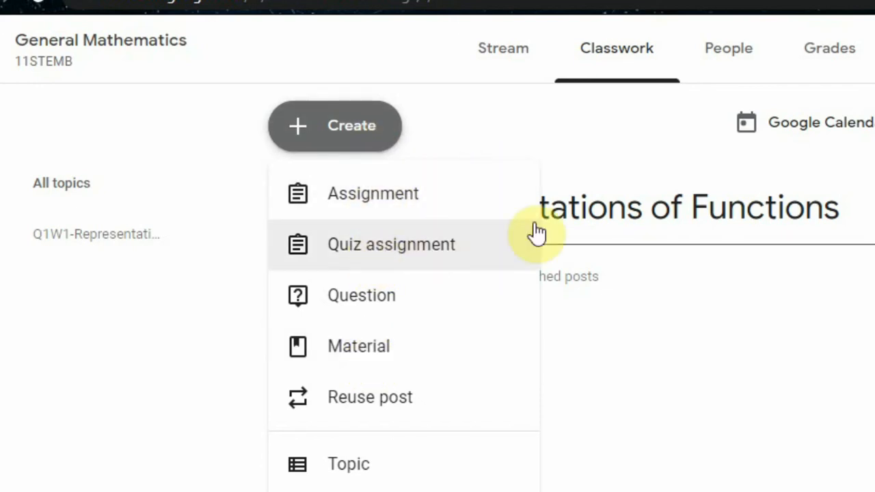
{"action": "left_click", "coordinate": [805, 467]}
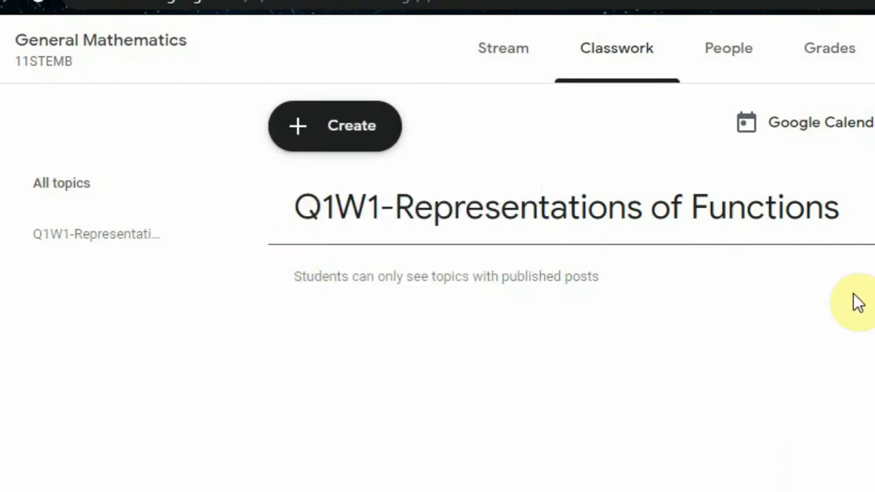